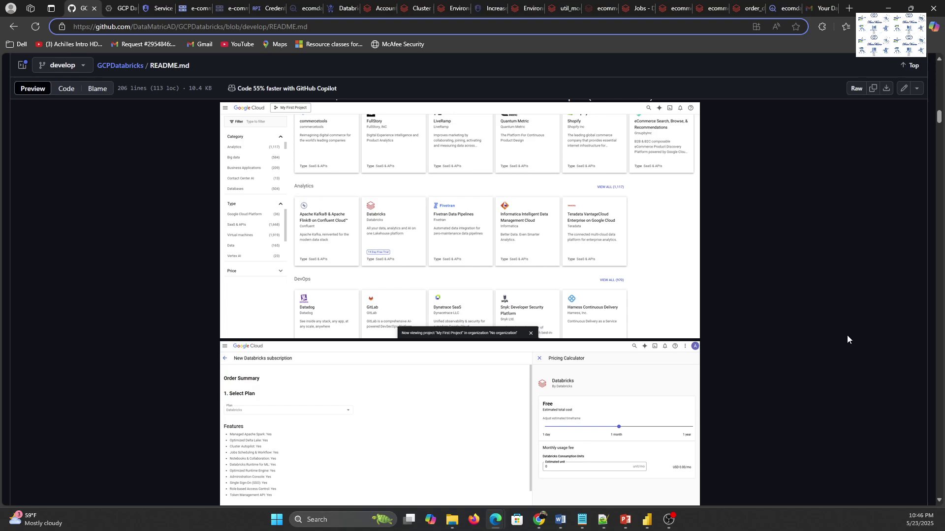
Read the README section on subscribing to Databricks through the Google Cloud Marketplace, including plan selection and purchase details
scroll(846, 338, up, 2)
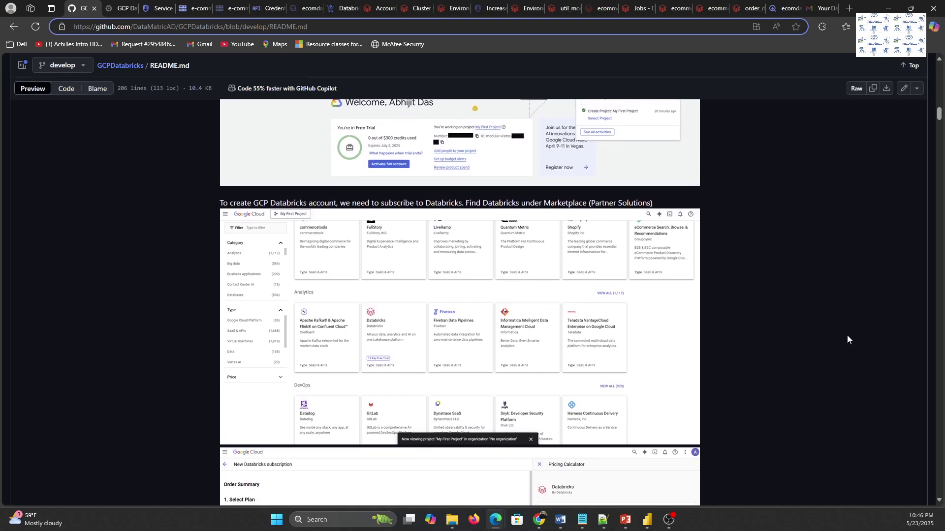
scroll(847, 337, down, 1)
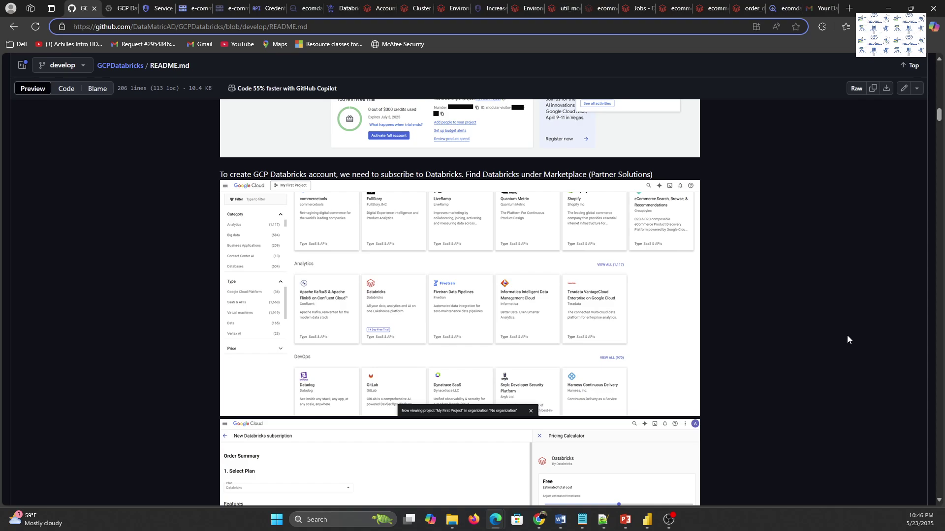
scroll(847, 338, down, 3)
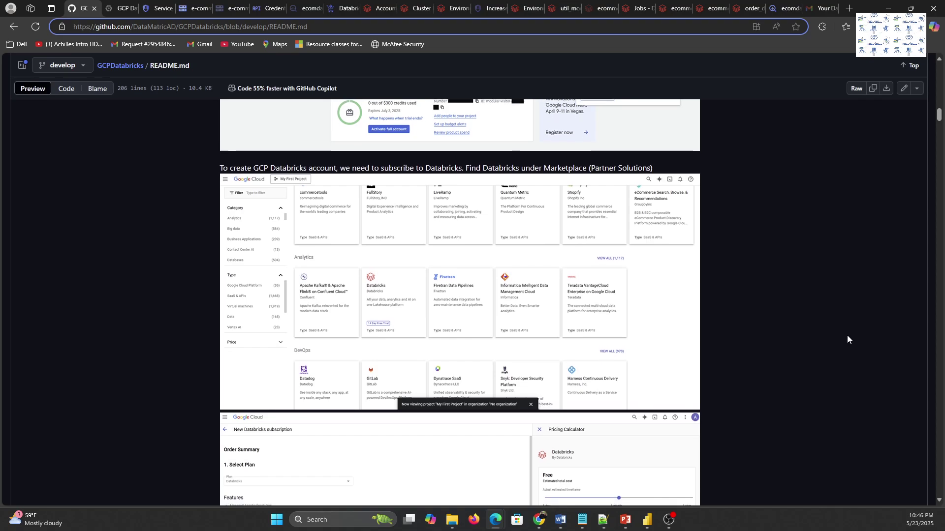
scroll(846, 335, down, 2)
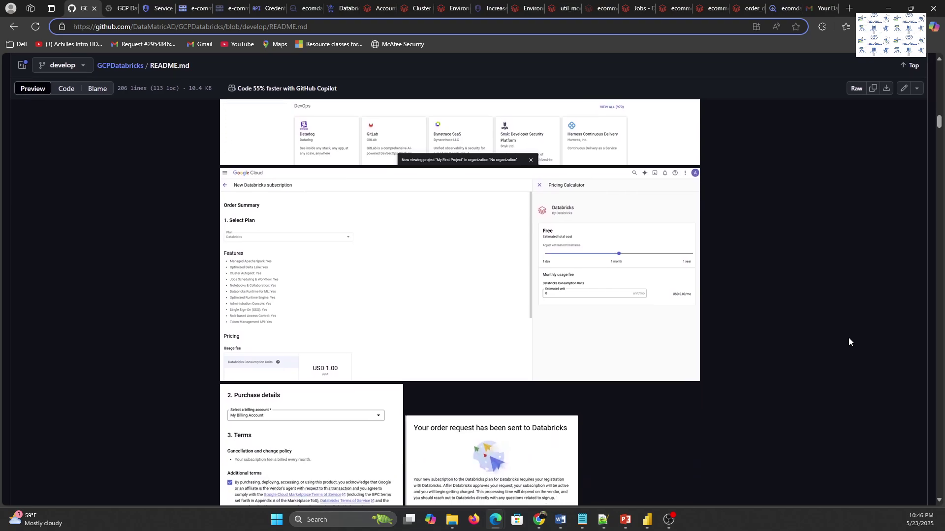
scroll(848, 338, down, 3)
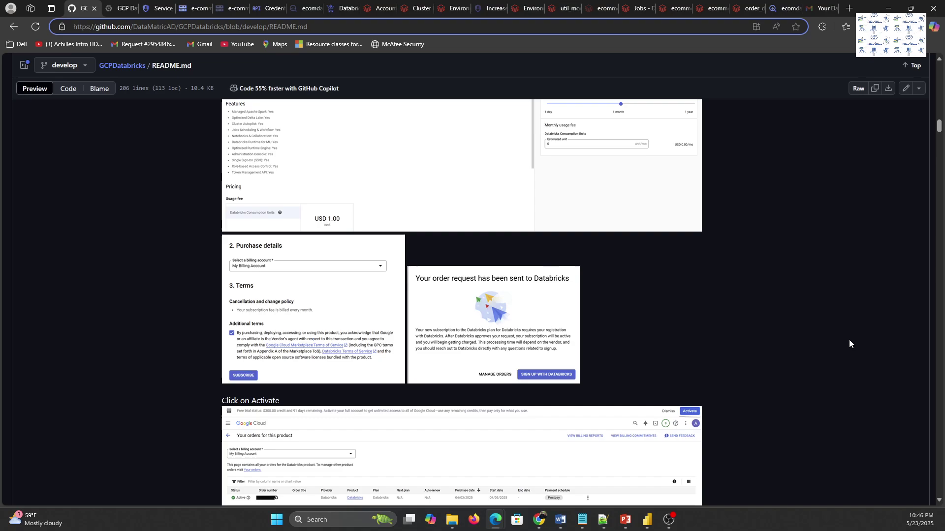
scroll(849, 344, up, 2)
scroll(542, 308, up, 2)
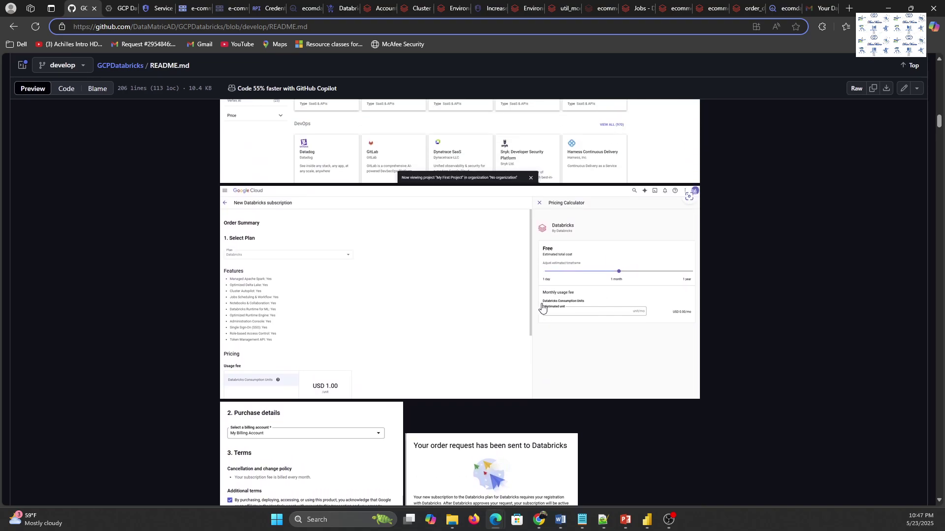
scroll(544, 308, down, 6)
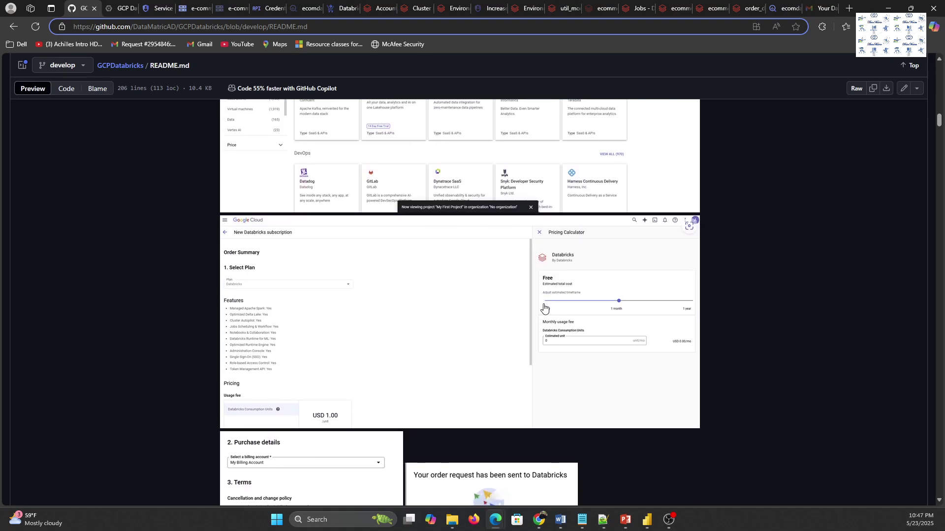
Review the README instructions on activating the full account and using Manage On Provider to reach the Databricks account page
scroll(544, 307, down, 1)
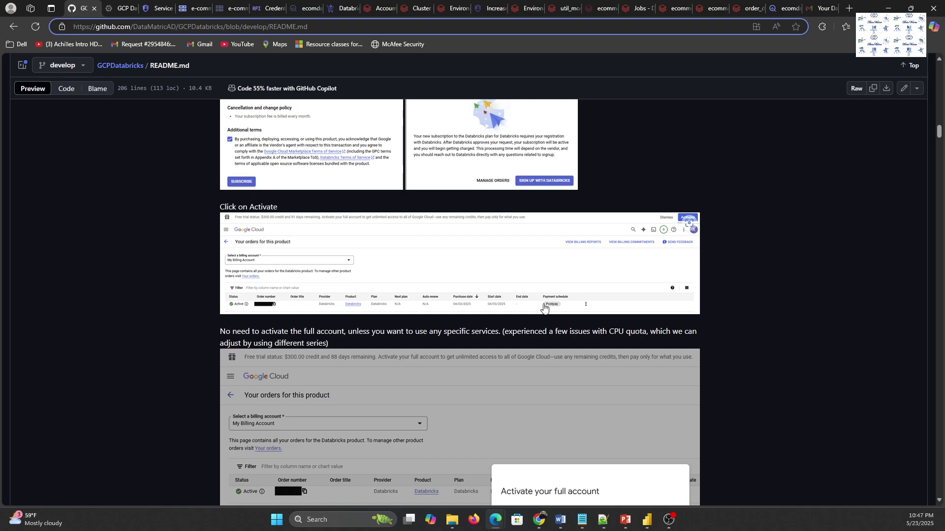
scroll(544, 308, down, 4)
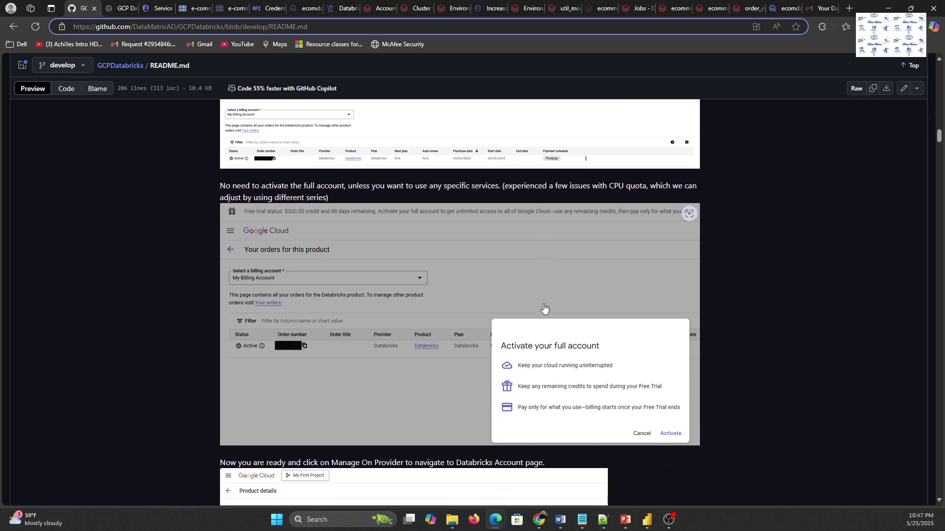
scroll(544, 307, down, 6)
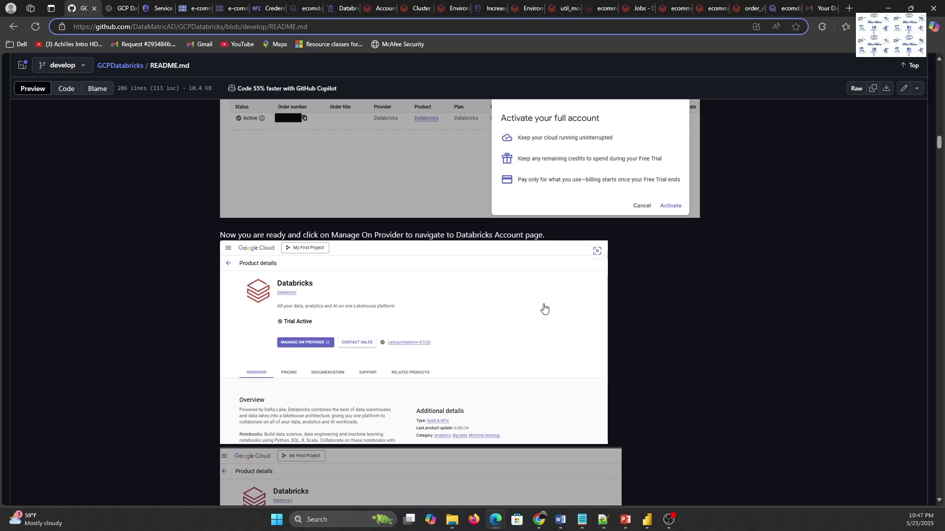
scroll(544, 308, up, 2)
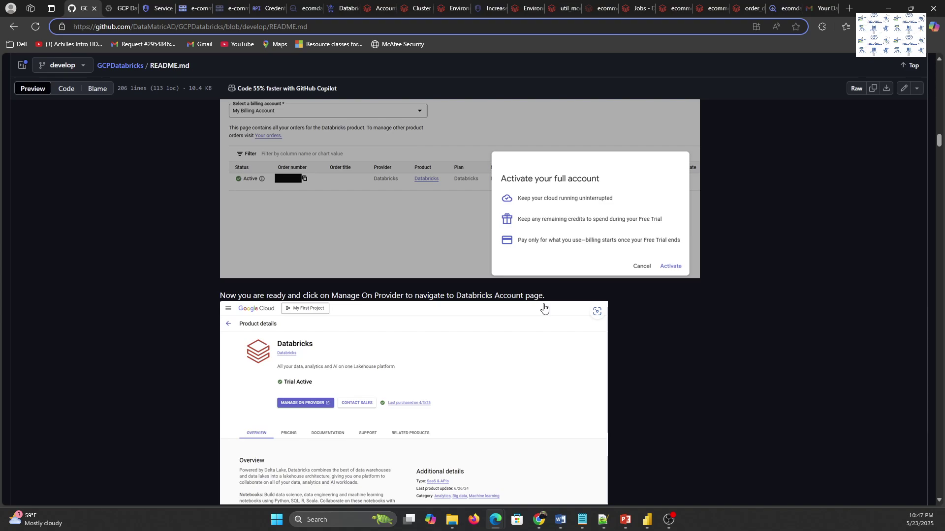
scroll(544, 307, up, 2)
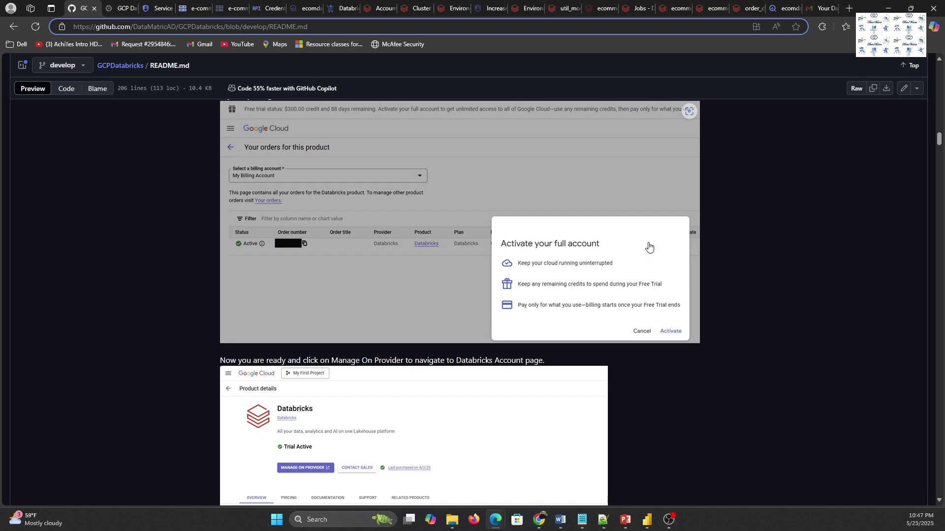
scroll(648, 246, down, 5)
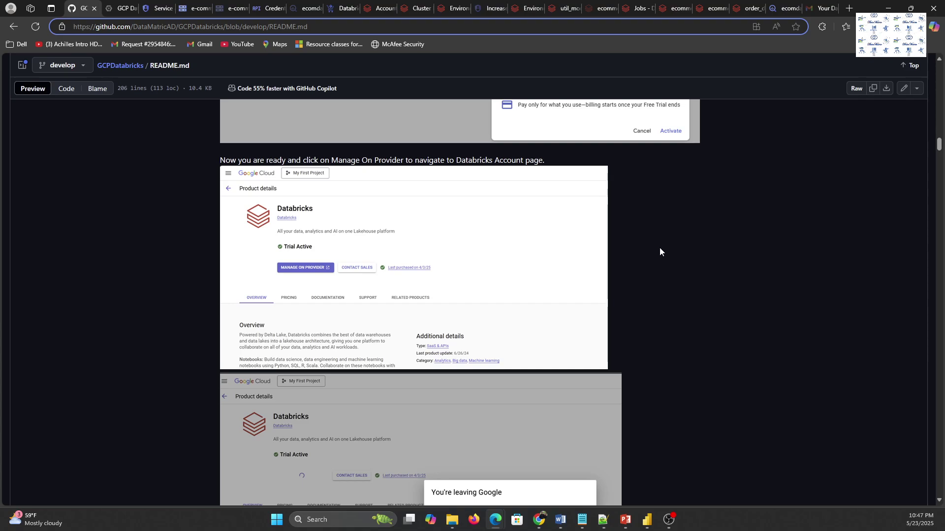
scroll(697, 256, down, 1)
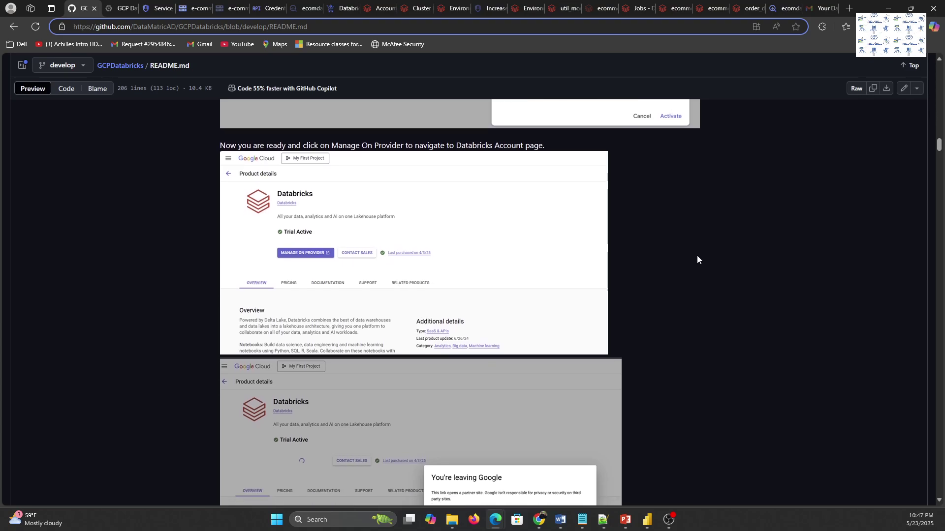
scroll(697, 256, up, 1)
scroll(697, 256, up, 1)
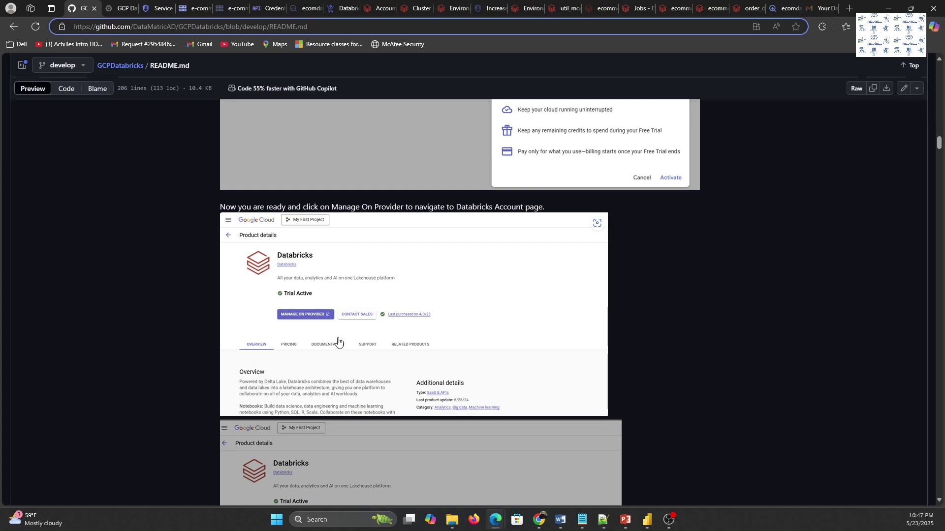
Read the README instructions on continuing with Google, selecting a subscription plan and creating a Databricks workspace
scroll(337, 343, down, 5)
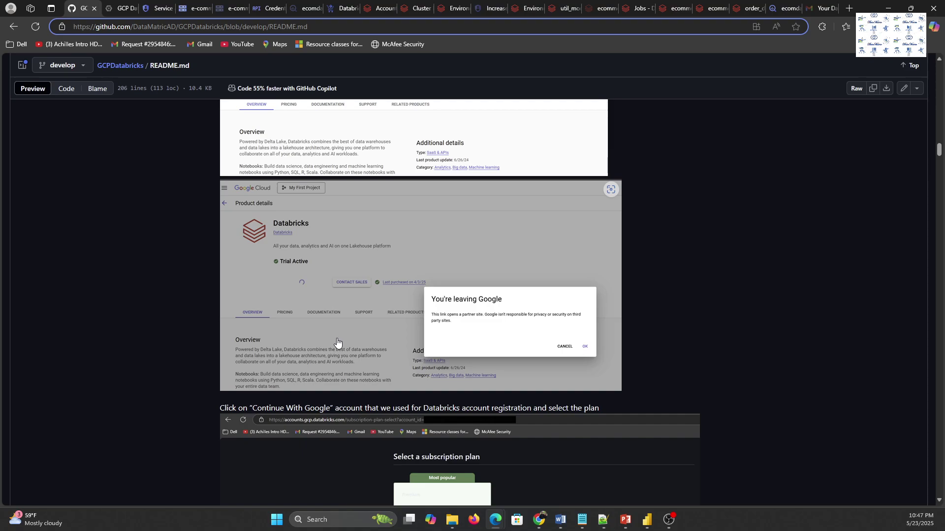
scroll(338, 343, down, 1)
scroll(337, 343, up, 2)
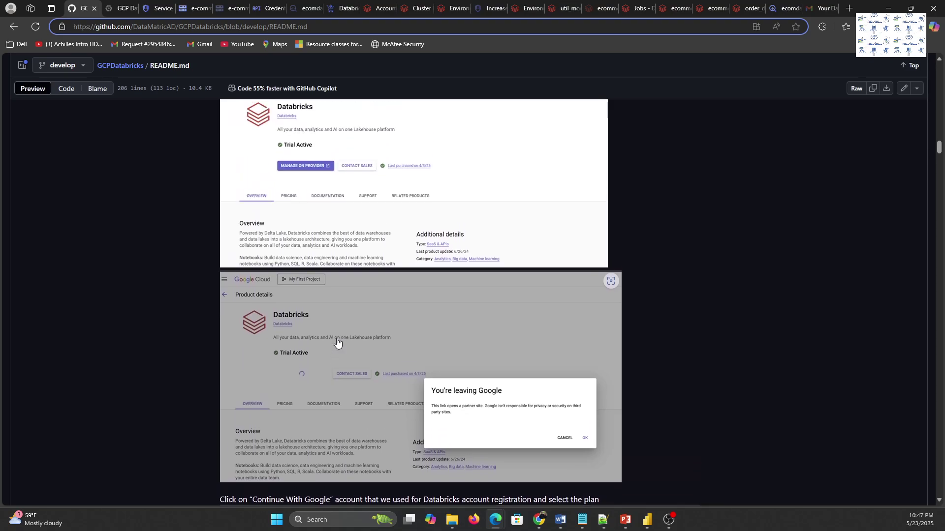
scroll(337, 343, down, 3)
scroll(337, 343, down, 4)
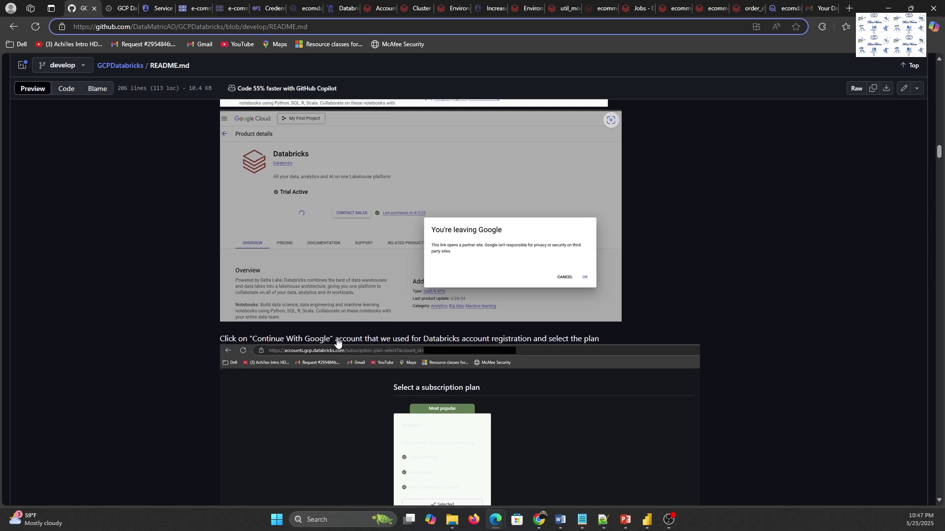
scroll(337, 343, down, 1)
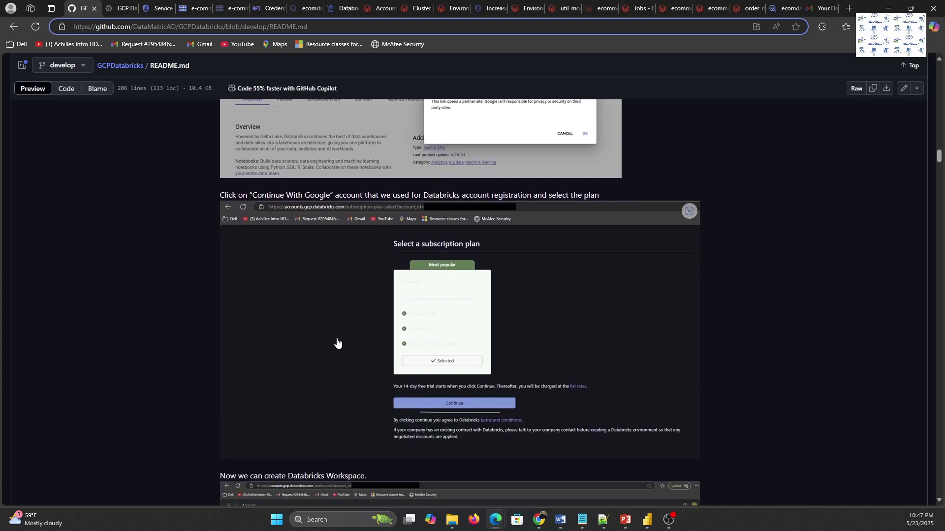
scroll(337, 343, down, 1)
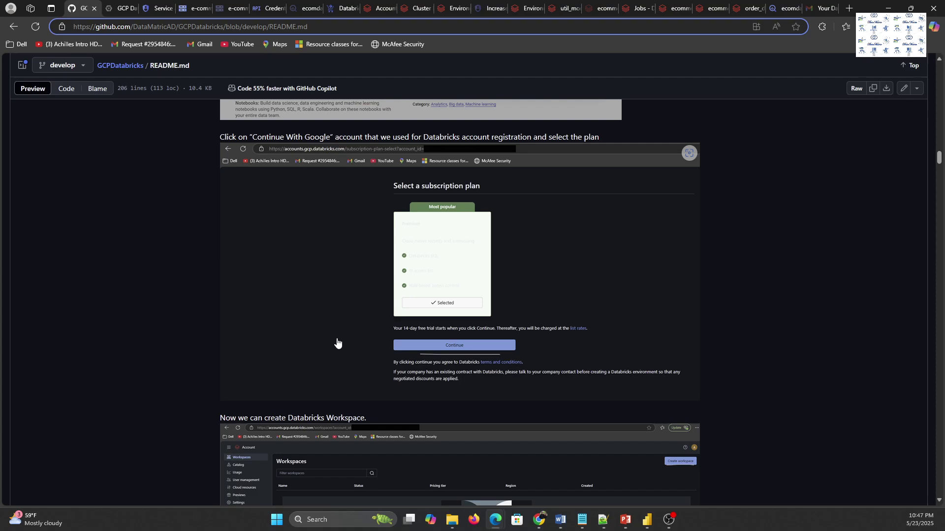
scroll(337, 343, down, 5)
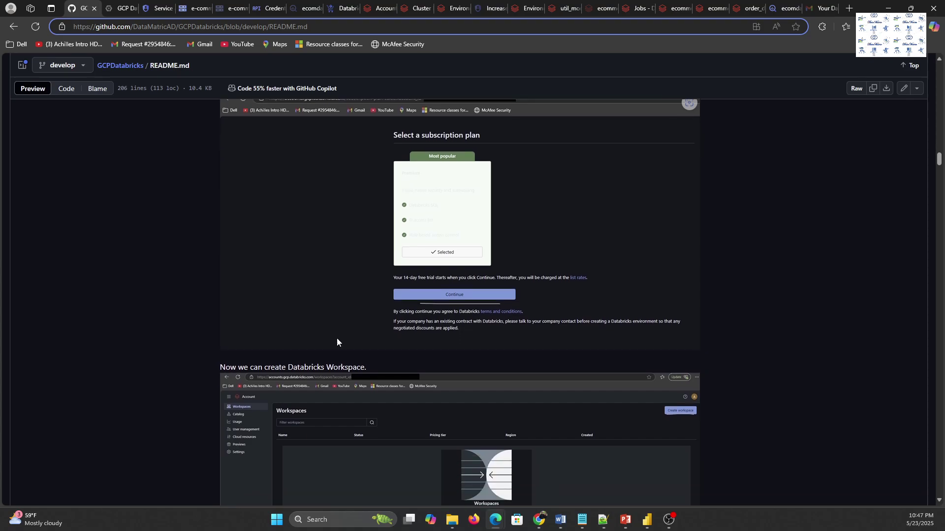
scroll(337, 343, down, 1)
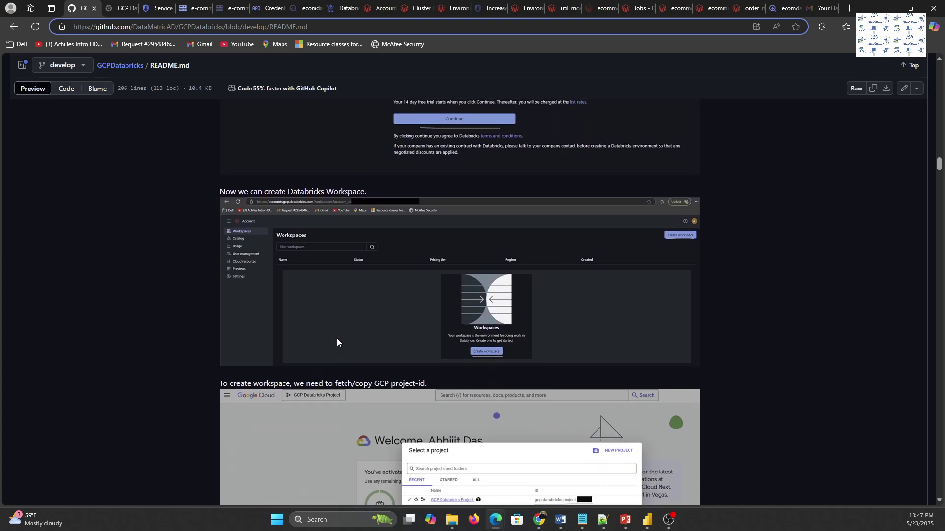
scroll(338, 343, down, 1)
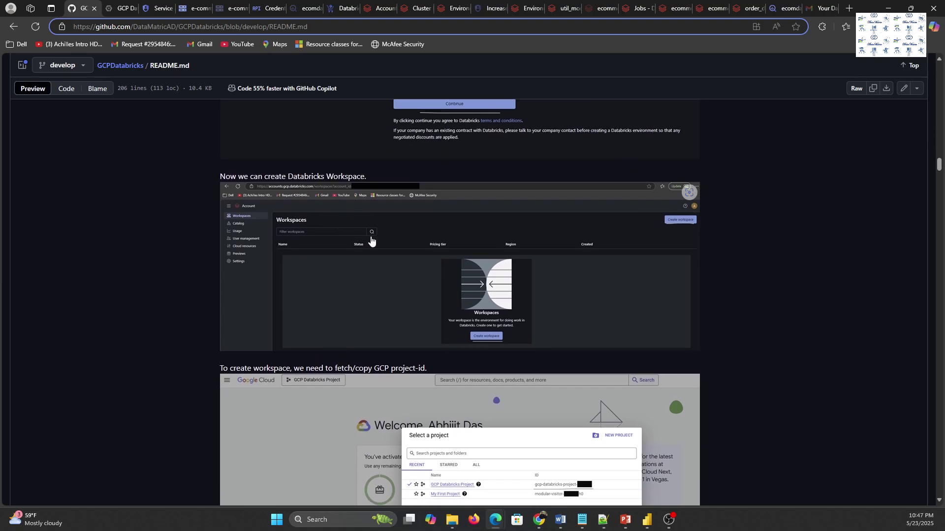
Switch to the Google Cloud console and examine its product list, including Compute Engine, Cloud Storage, Security, BigQuery and VPC Network
click(116, 12)
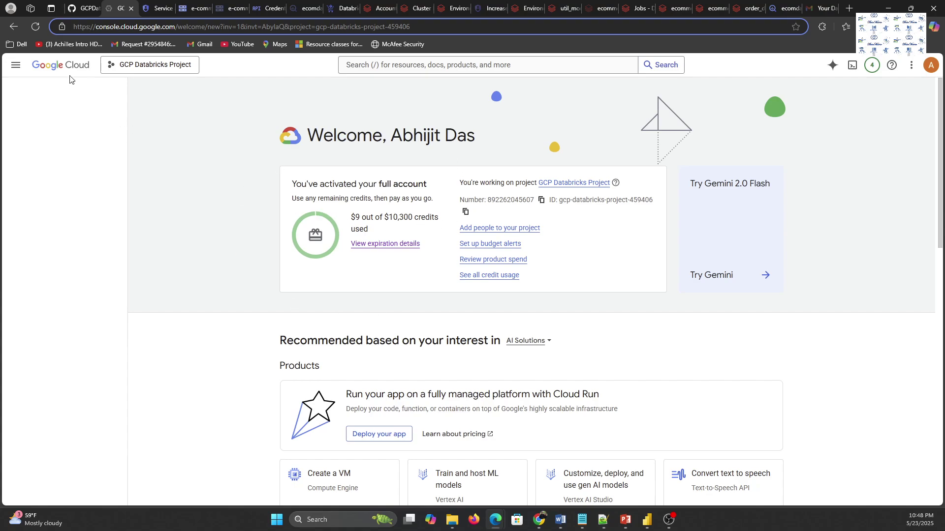
click(18, 65)
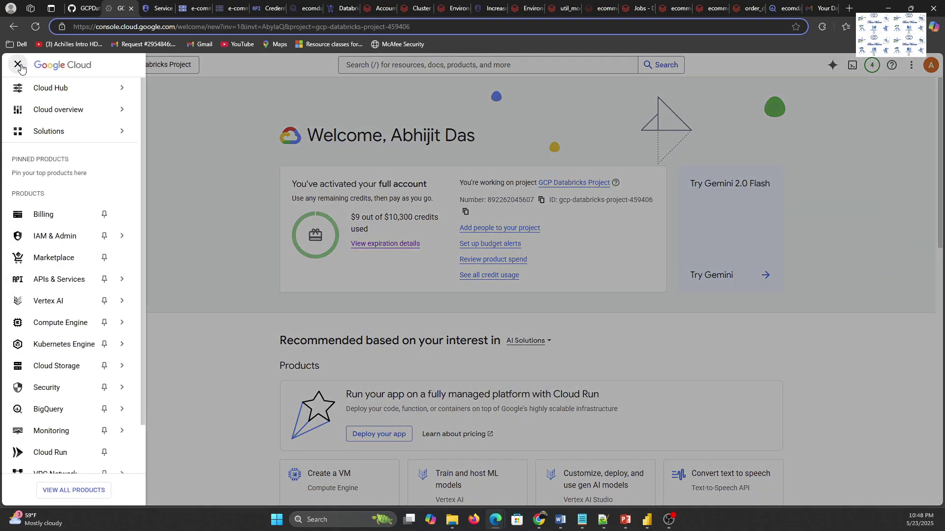
mouse_move(70, 367)
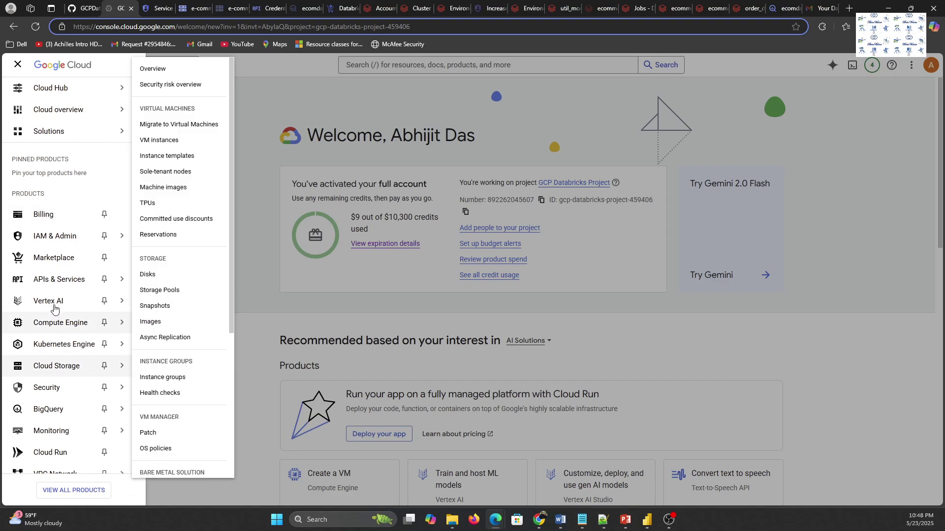
mouse_move(46, 246)
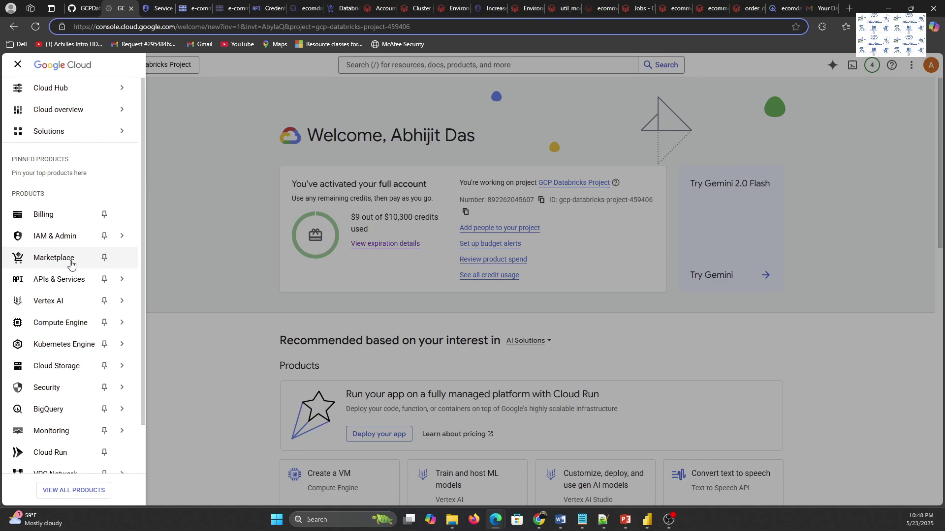
mouse_move(54, 286)
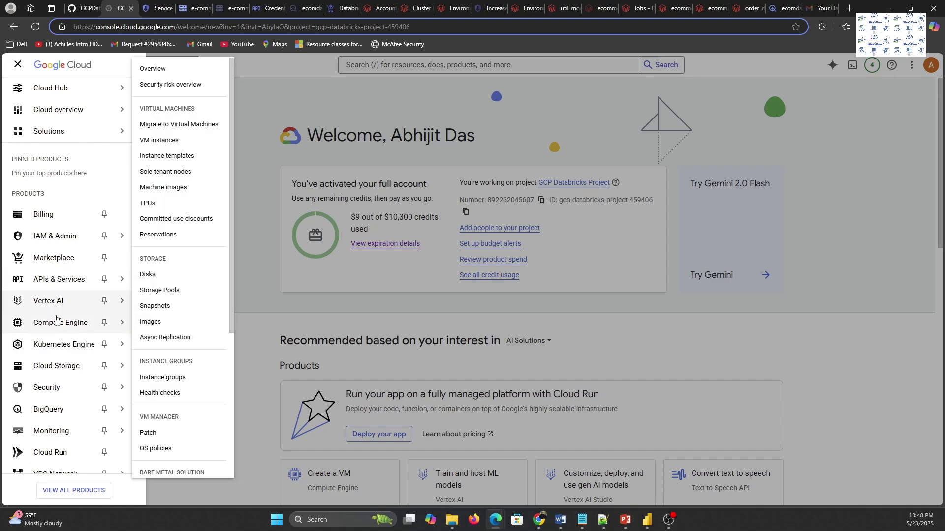
mouse_move(72, 328)
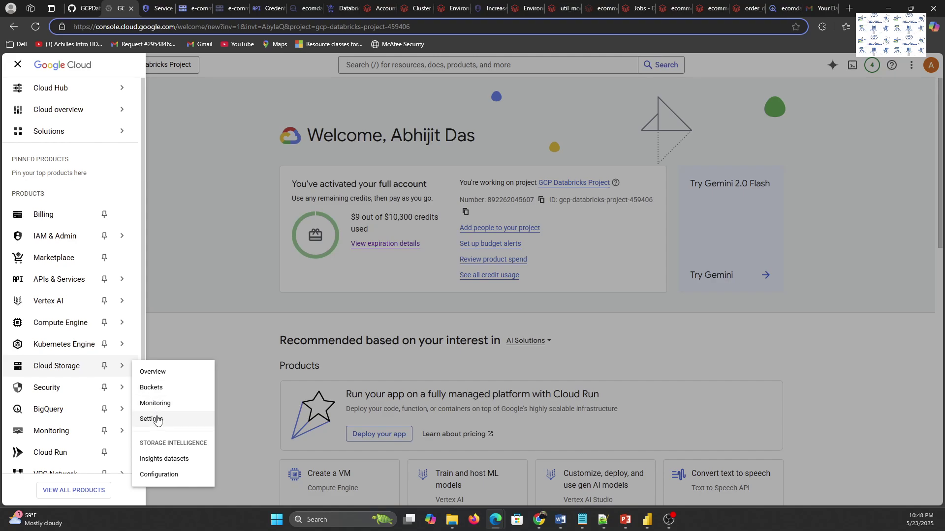
mouse_move(60, 390)
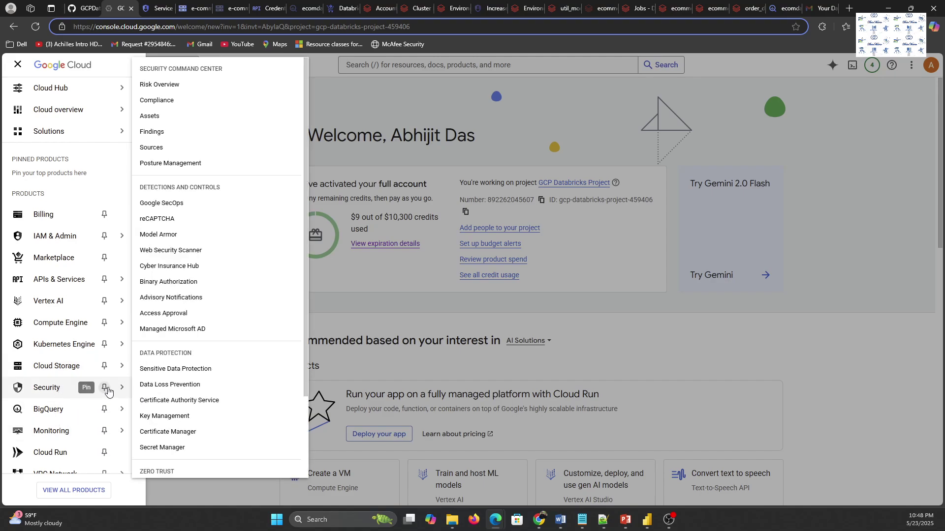
mouse_move(60, 416)
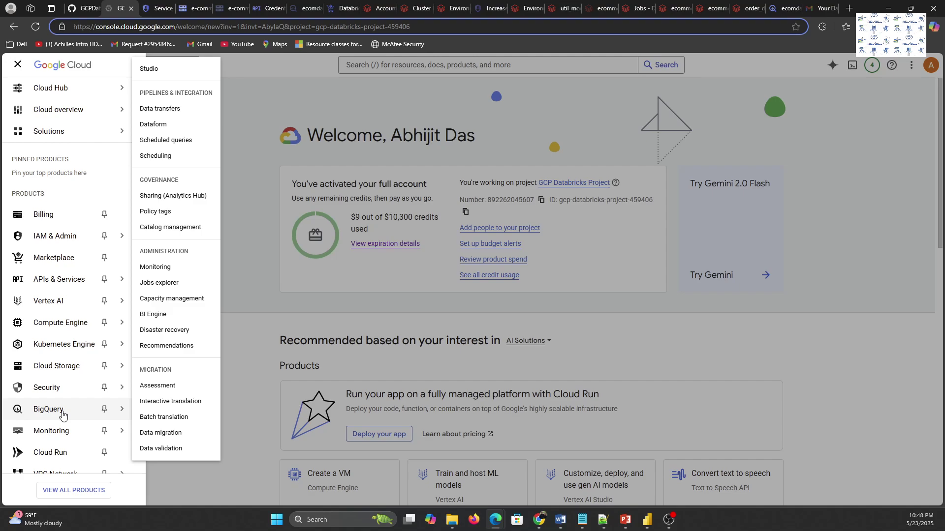
scroll(67, 467, down, 1)
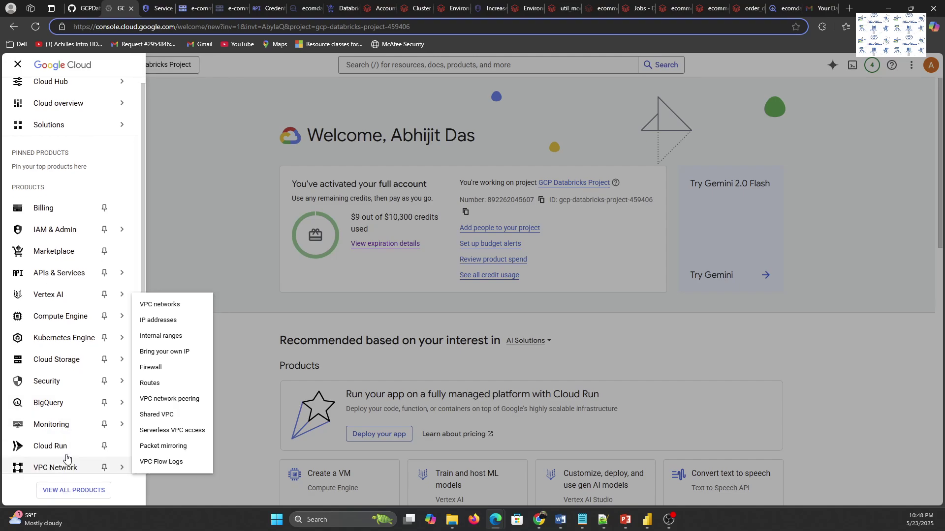
scroll(63, 457, down, 2)
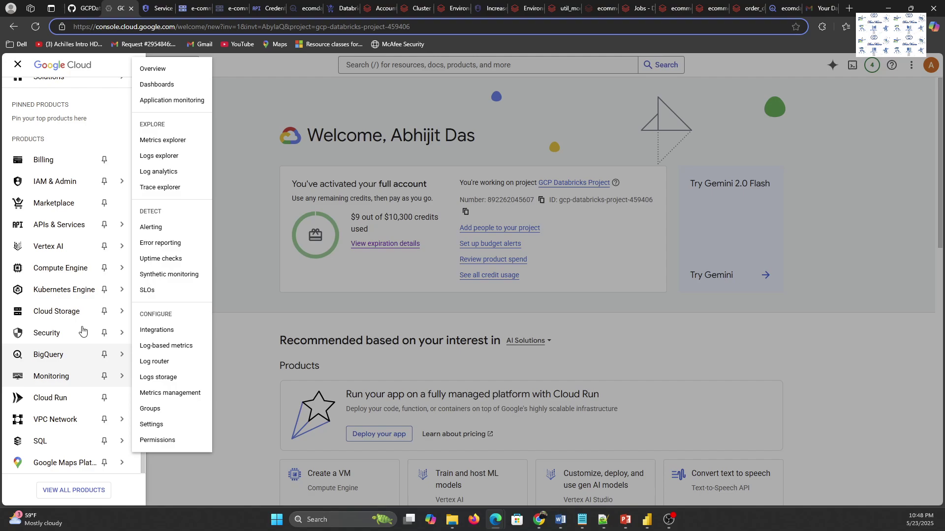
Close the product list and show the Service Accounts page of GCP Databricks Project
click(201, 150)
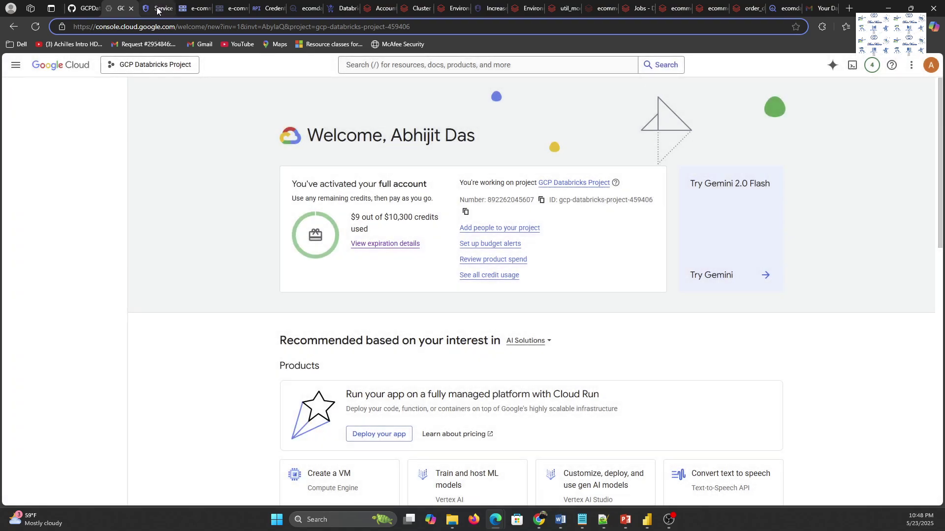
click(157, 11)
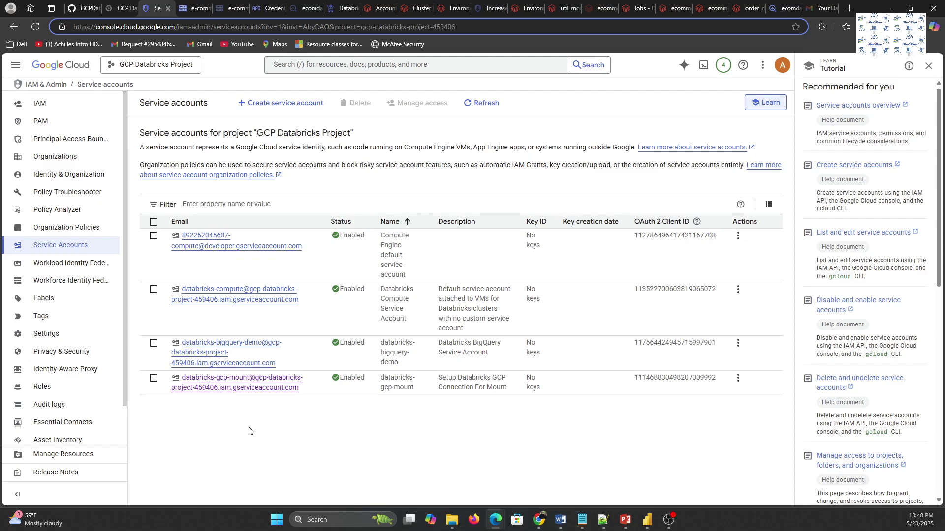
Review the category_name folder of the e-commerce-raw-data bucket and the databricks-gcp-mount principal's role in the bucket permissions
click(190, 9)
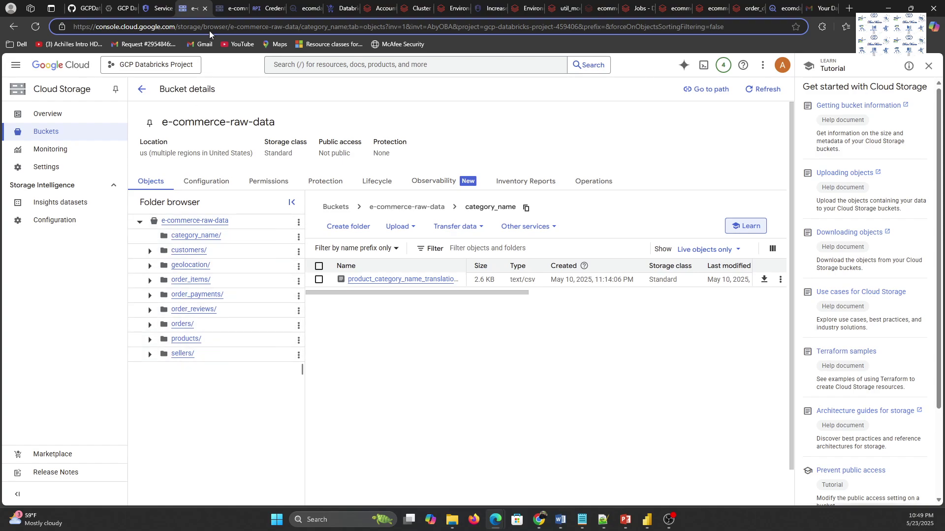
click(225, 8)
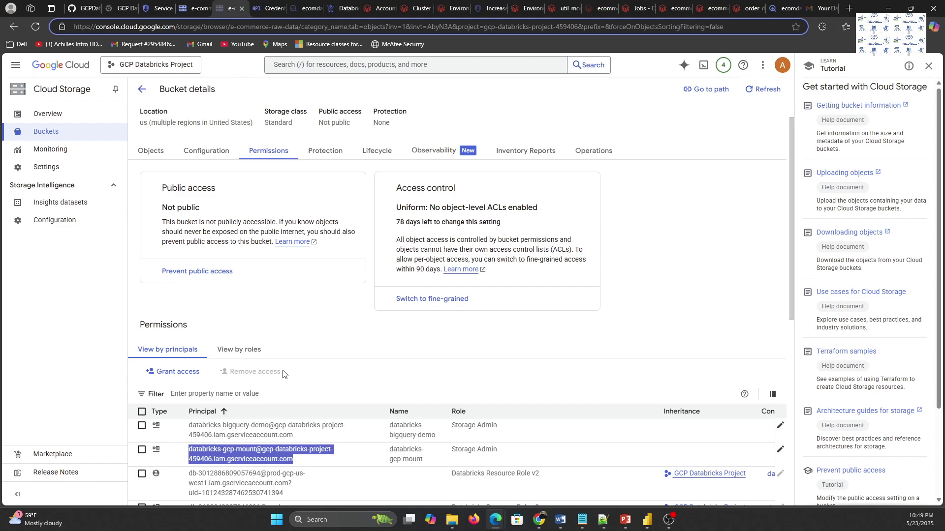
scroll(284, 445, down, 1)
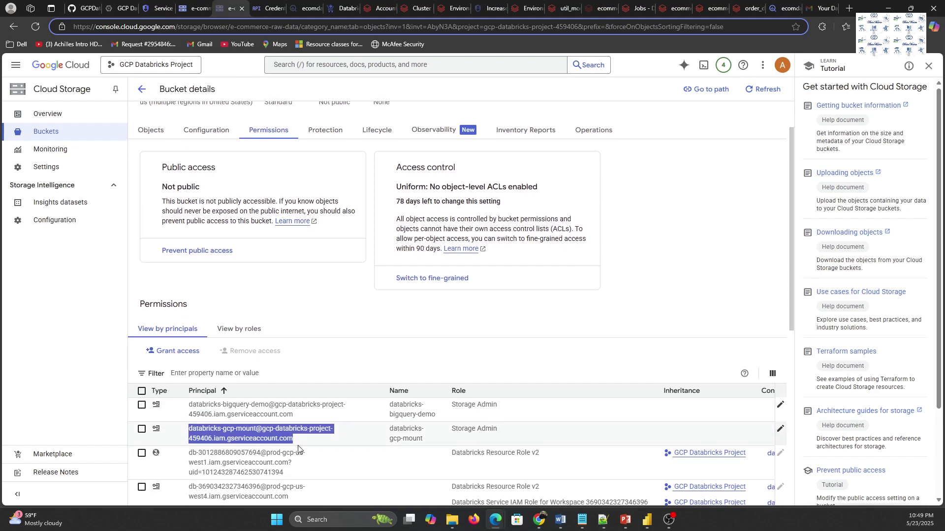
click(306, 443)
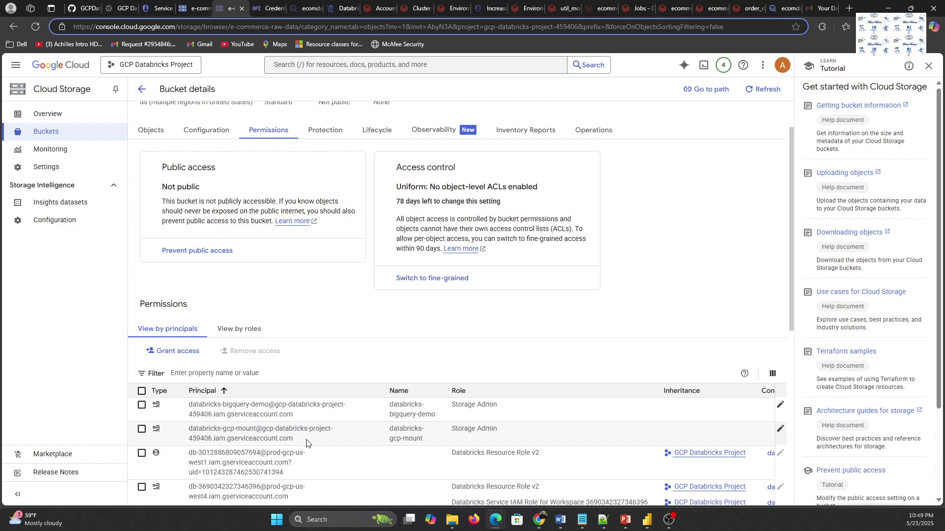
drag(306, 443, 207, 430)
drag(498, 431, 455, 430)
Review the service accounts on the API credentials page and the ecomdata dataset in BigQuery
click(265, 8)
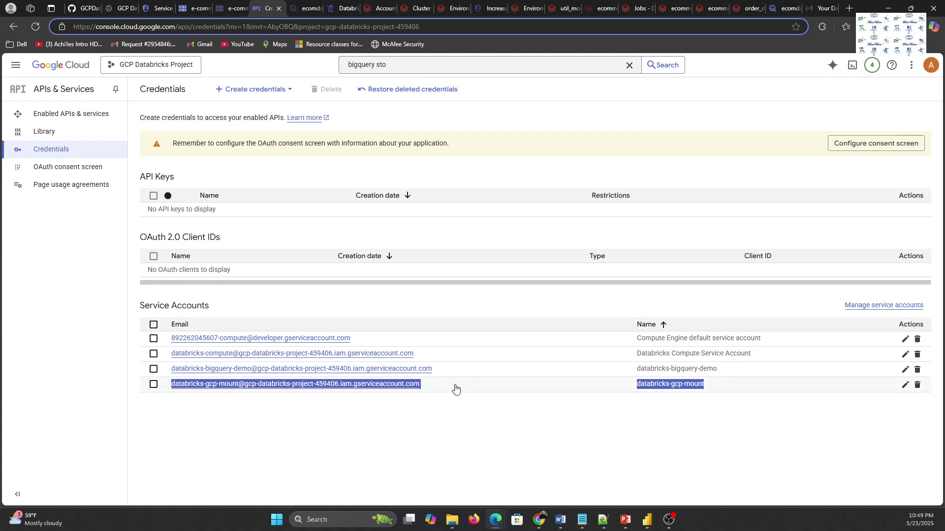
click(295, 9)
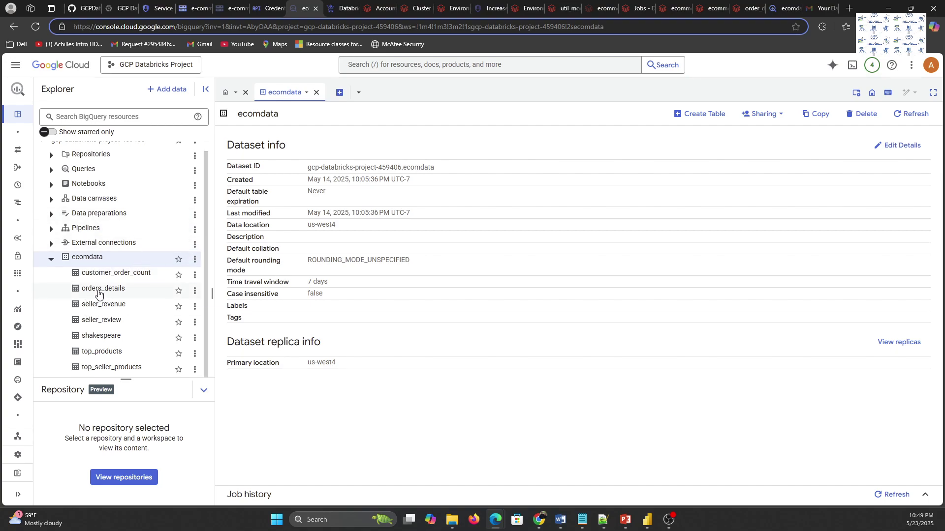
Review the Databricks marketplace product page with its Manage on provider option, and switch to the Databricks account console's workspace list
click(342, 9)
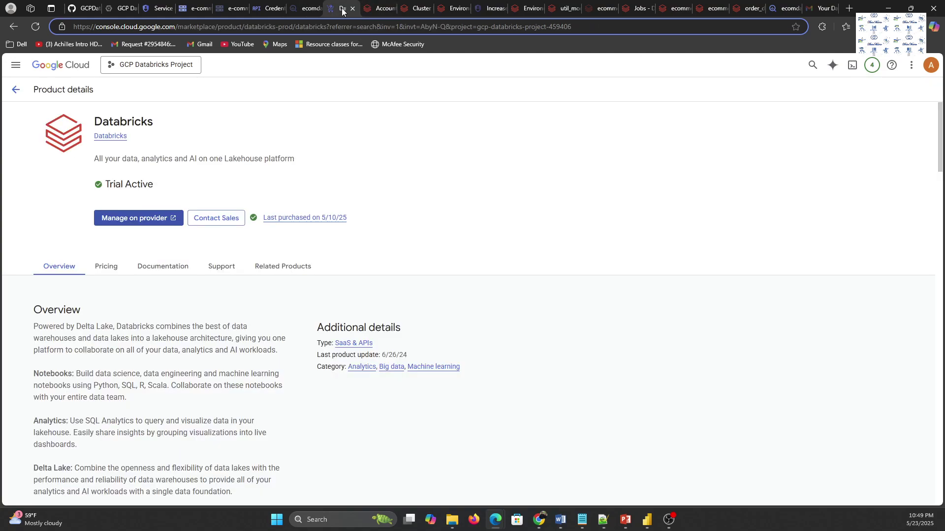
click(147, 222)
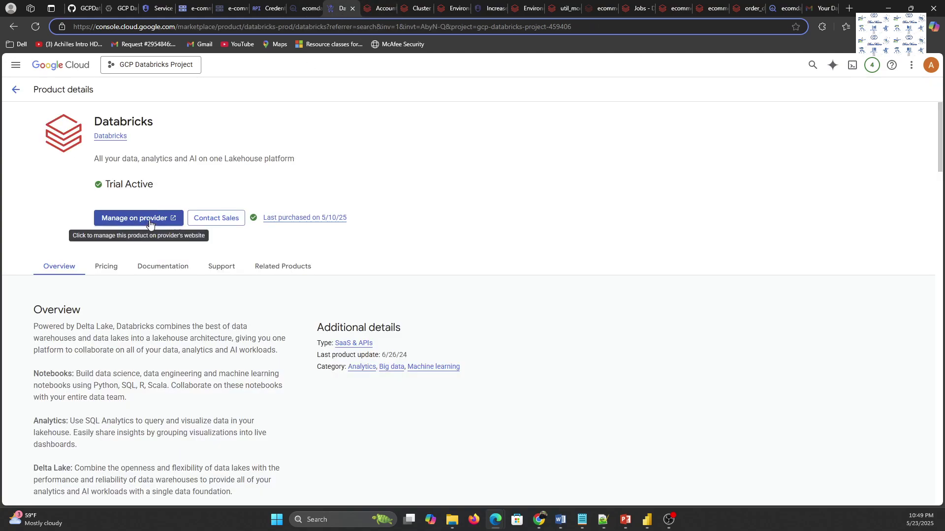
click(377, 8)
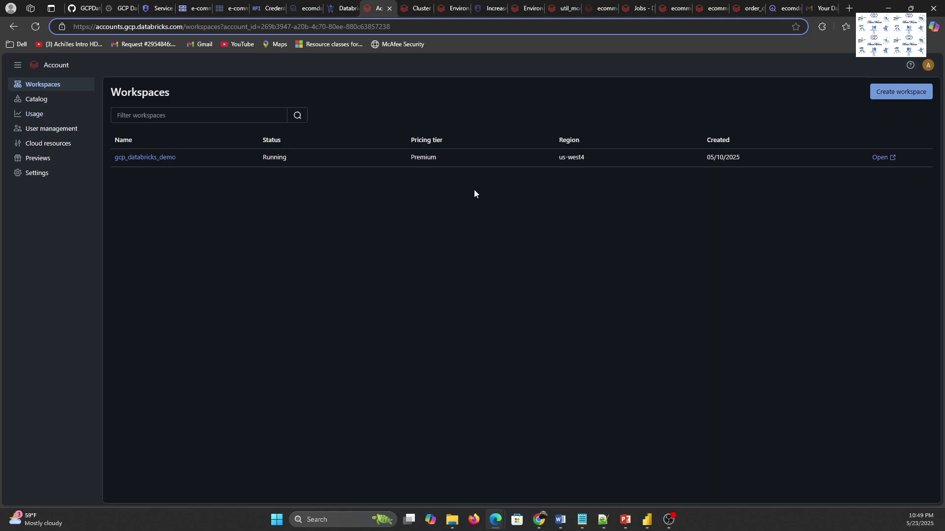
Review the account's Unity Catalog metastores and the Consumption (Legacy) usage chart with its usage details
click(39, 99)
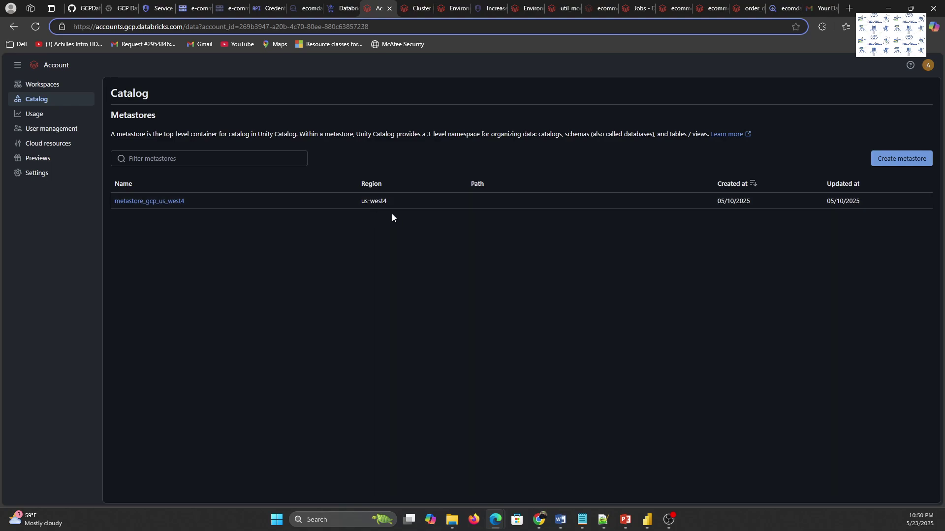
click(32, 116)
click(32, 114)
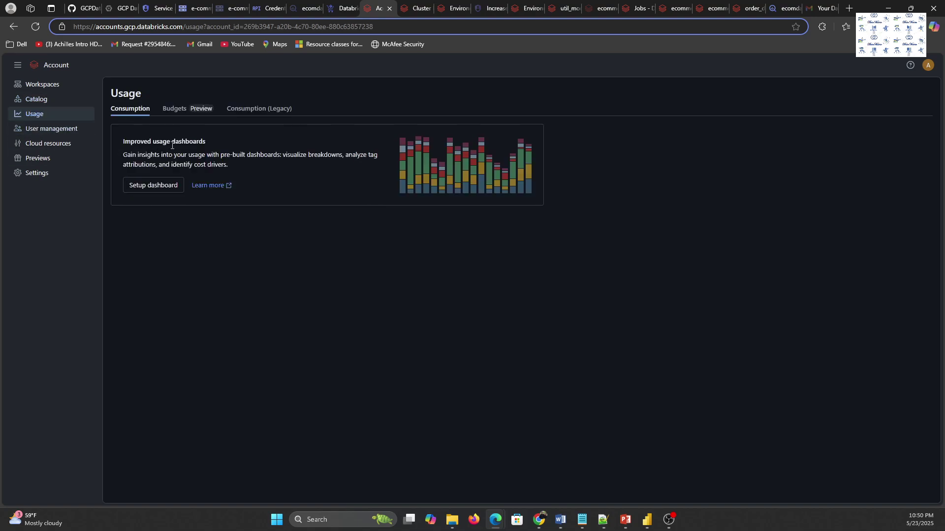
click(257, 110)
scroll(329, 325, down, 2)
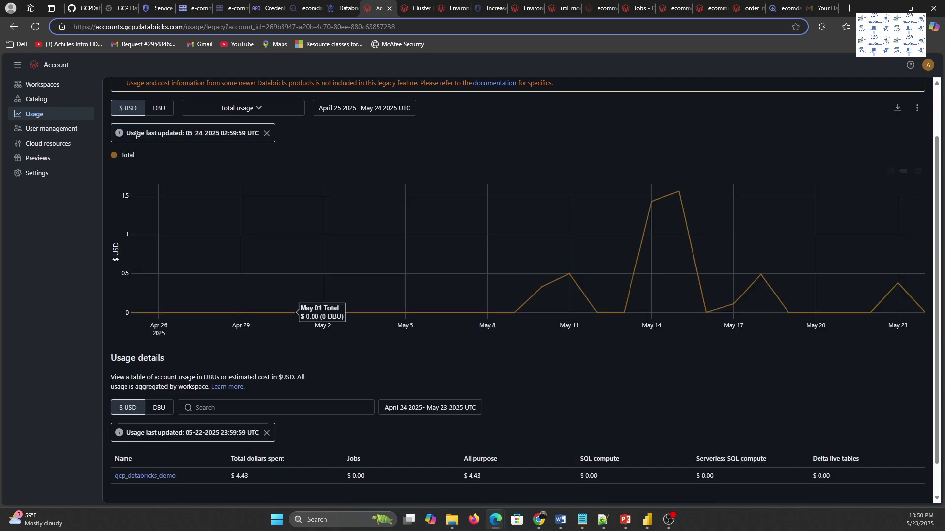
Review the Databricks account's user management, cloud resources network configurations and feature previews
click(38, 129)
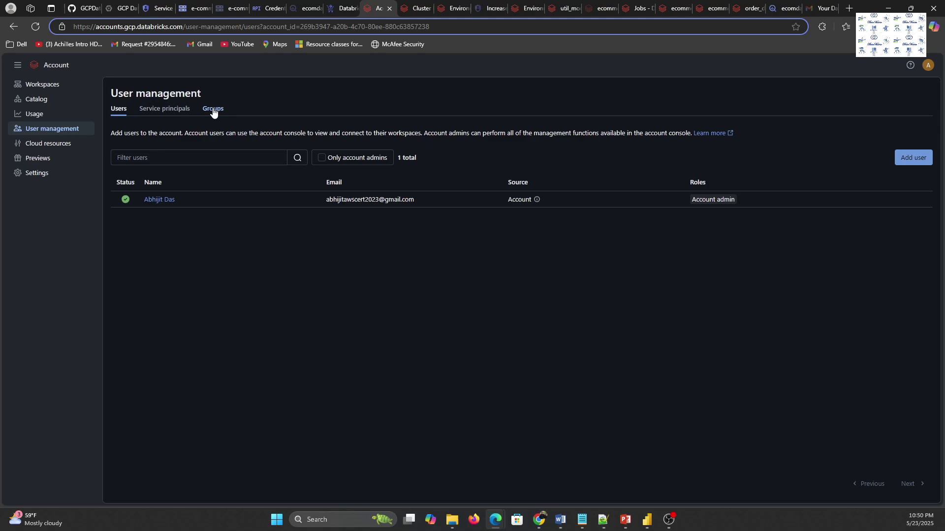
click(39, 143)
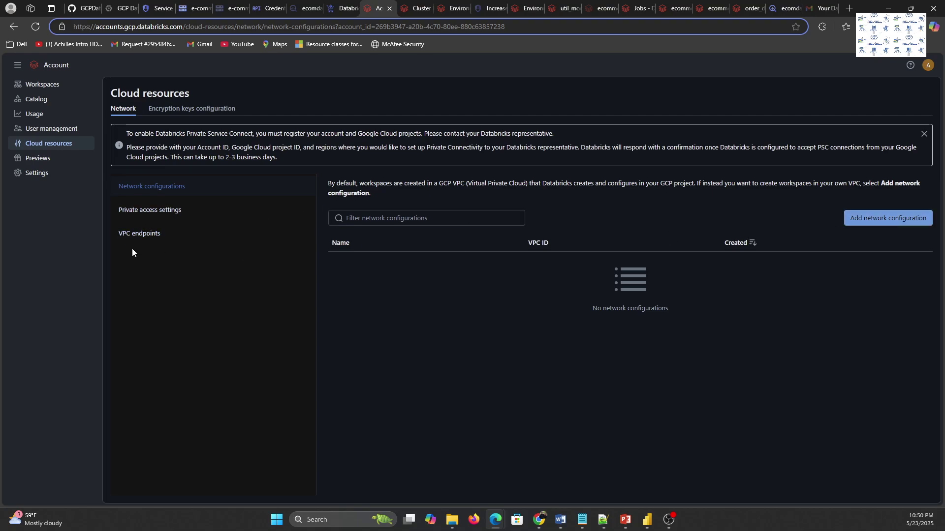
click(42, 163)
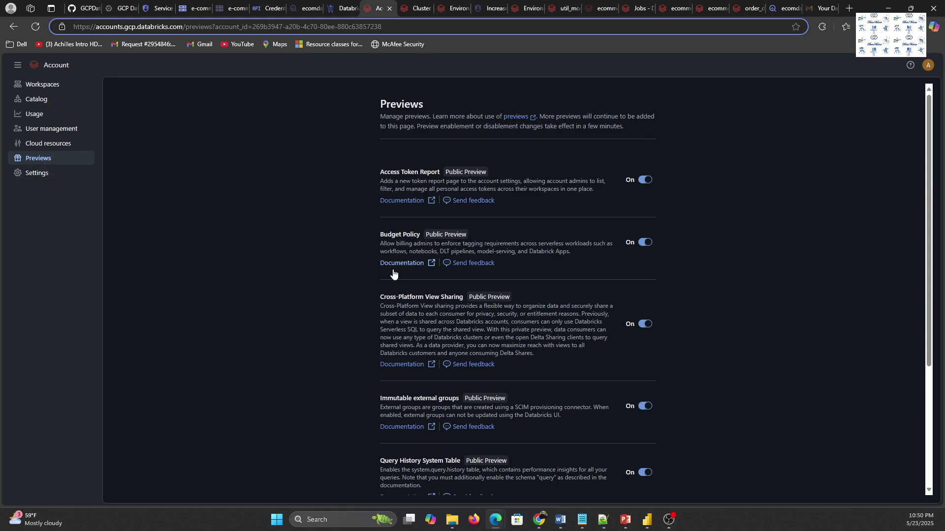
scroll(412, 273, down, 1)
Review the account settings for subscription and billing, log delivery and user provisioning, and return to the workspace list
click(35, 177)
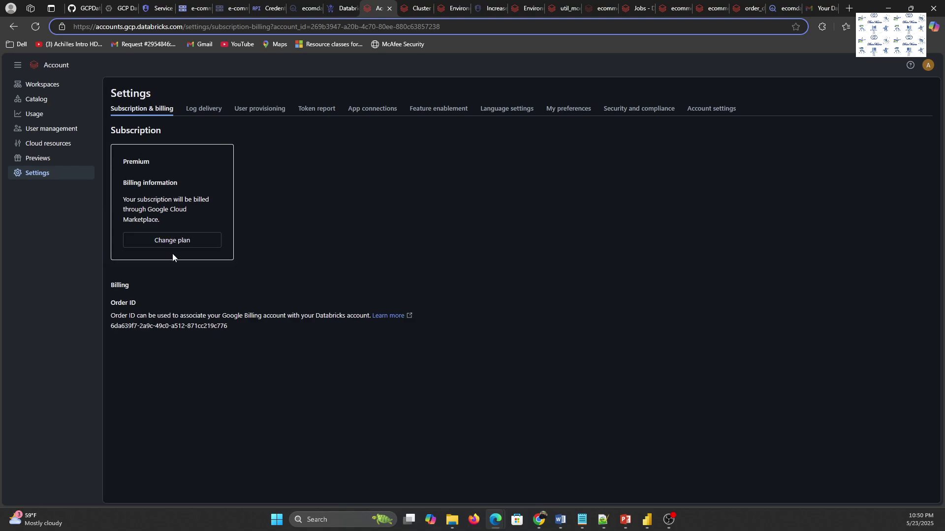
click(210, 110)
click(260, 111)
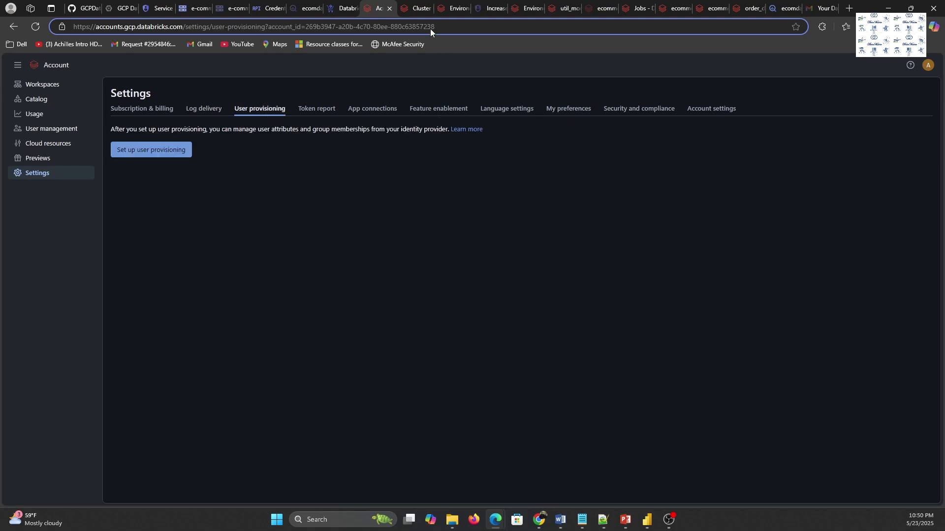
click(62, 87)
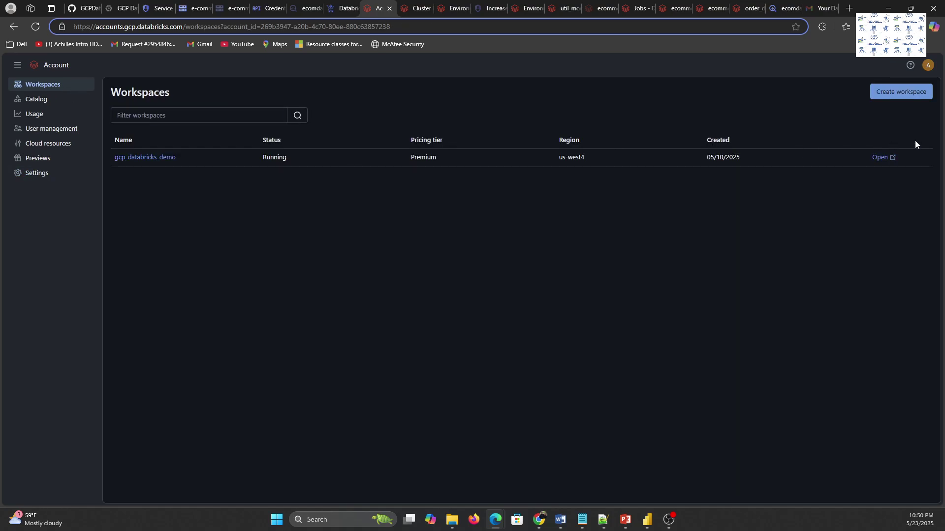
Switch to the gcp_databricks_demo workspace and review its home folder, the types of items that can be created and the recent items
click(412, 7)
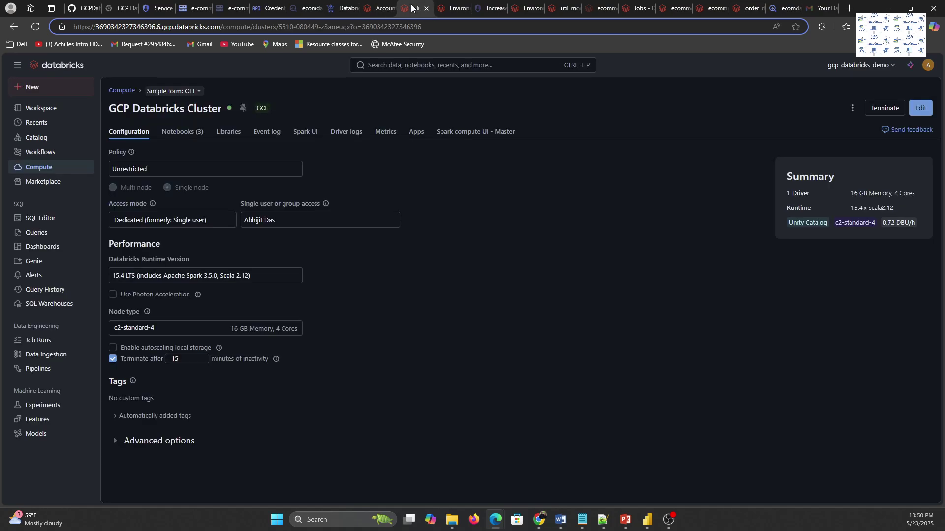
click(71, 66)
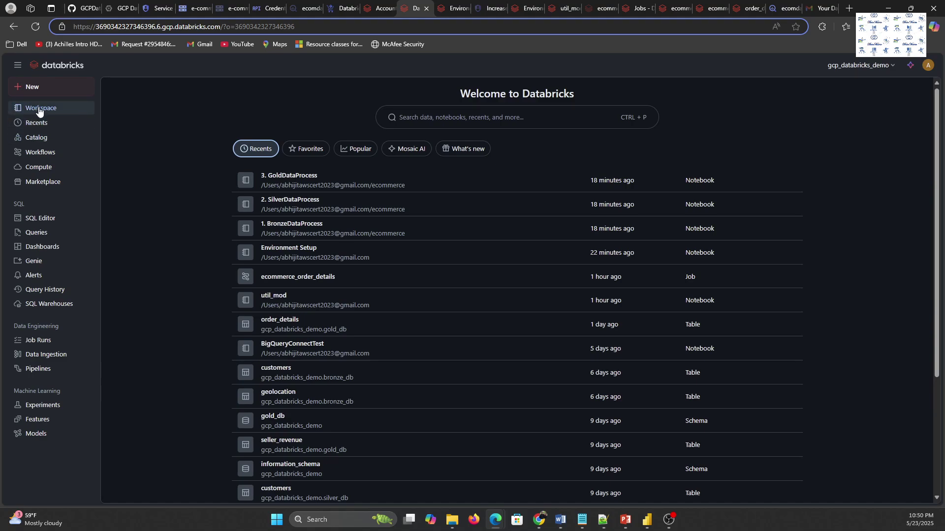
click(49, 109)
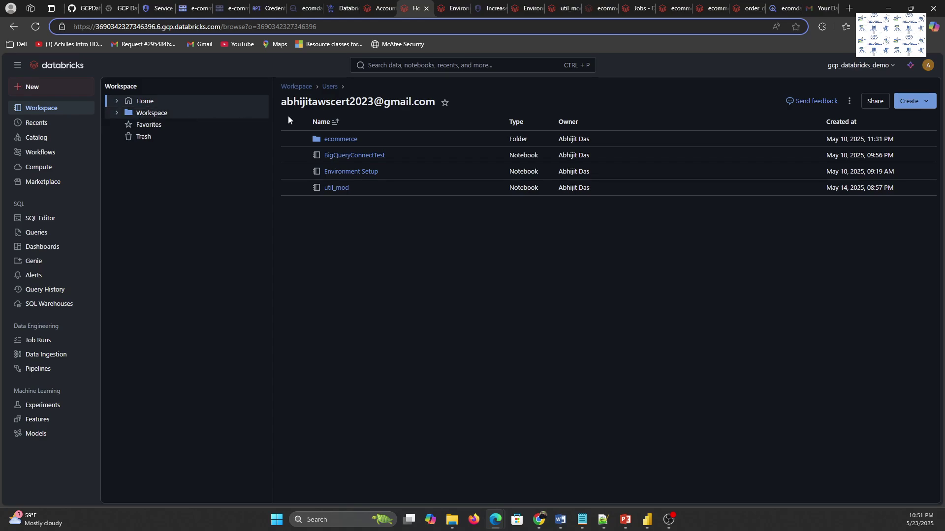
click(914, 102)
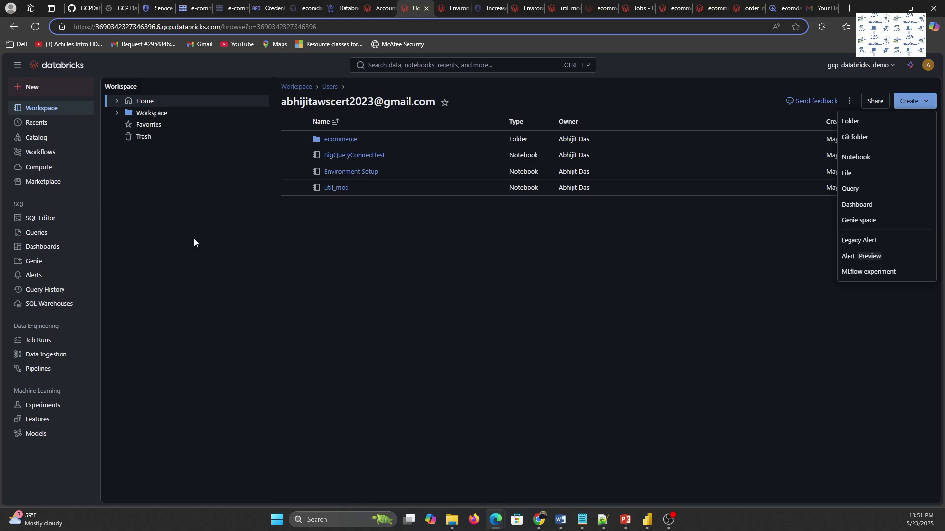
click(26, 126)
click(27, 126)
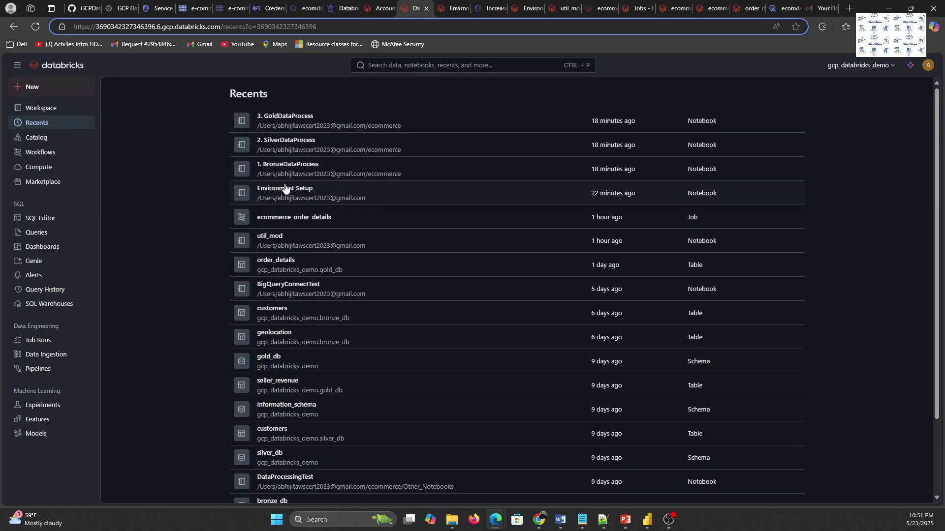
Expand the gcp_databricks_demo and hive_metastore catalogs to view their schemas, and show the workflow jobs list
click(51, 143)
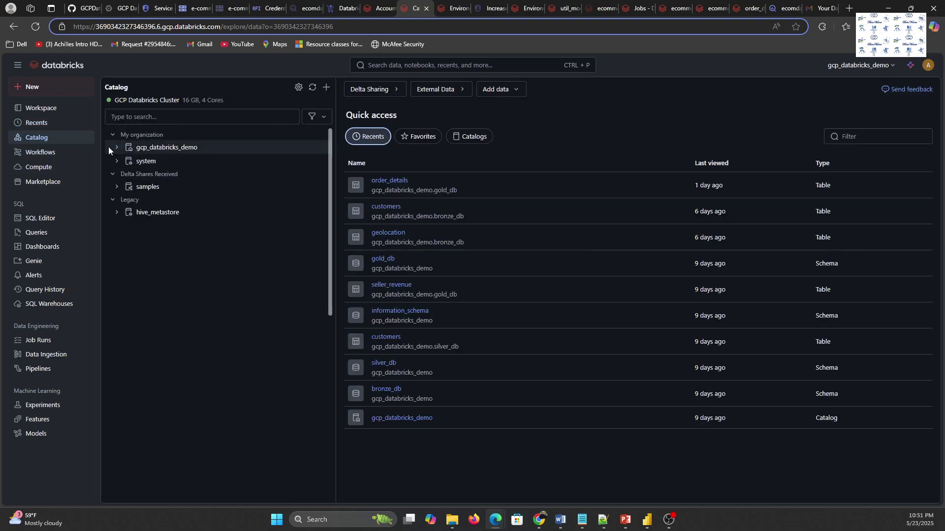
click(118, 148)
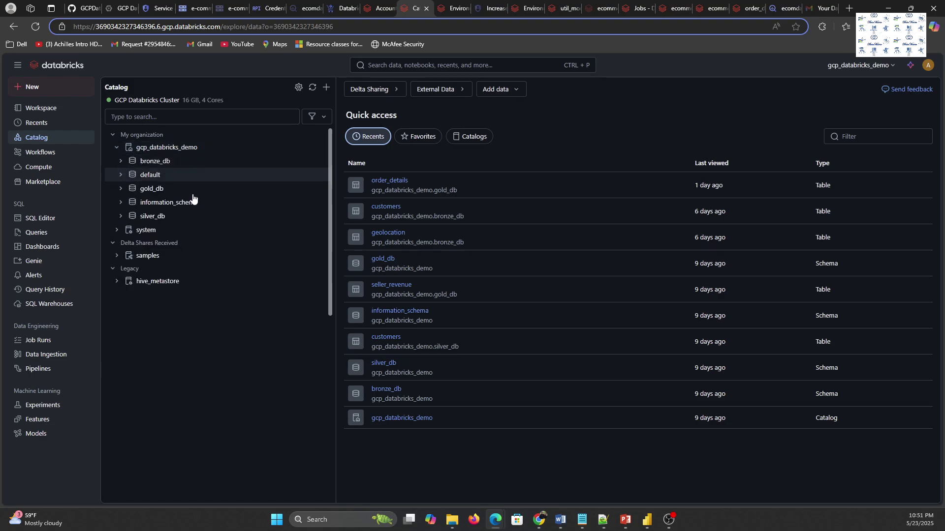
click(118, 282)
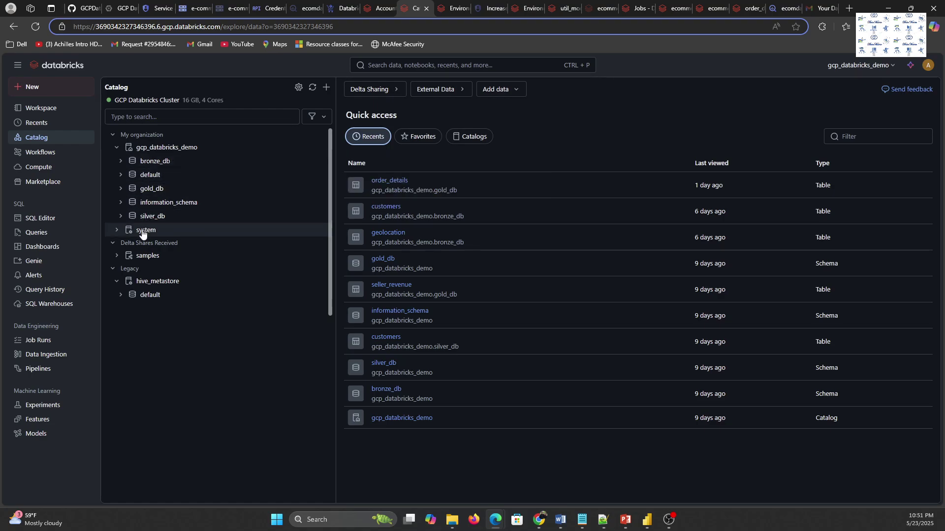
click(34, 152)
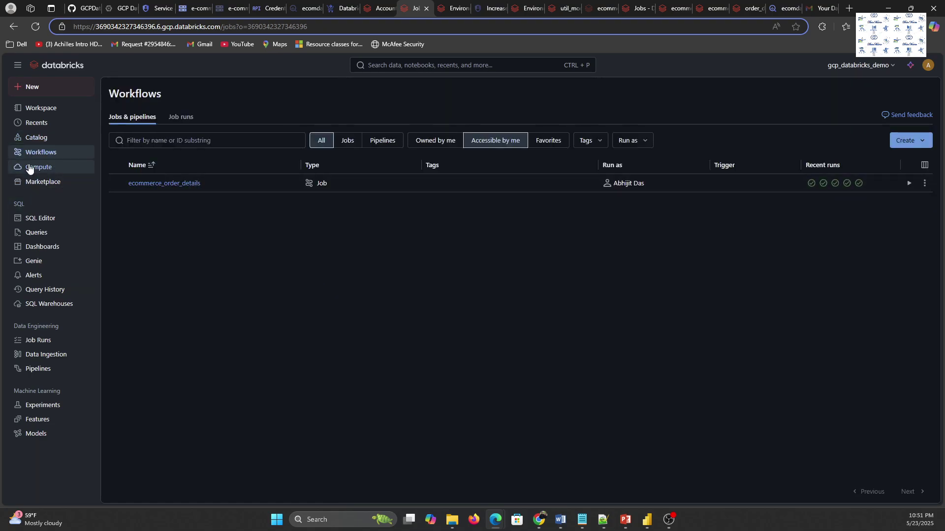
Open the GCP Databricks Cluster configuration and highlight the Google Service Account in its advanced options
click(74, 167)
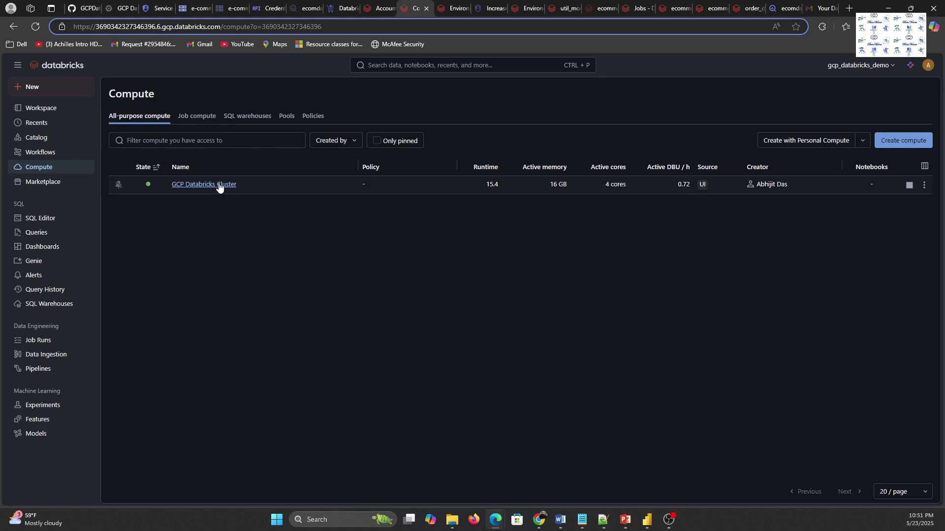
click(201, 185)
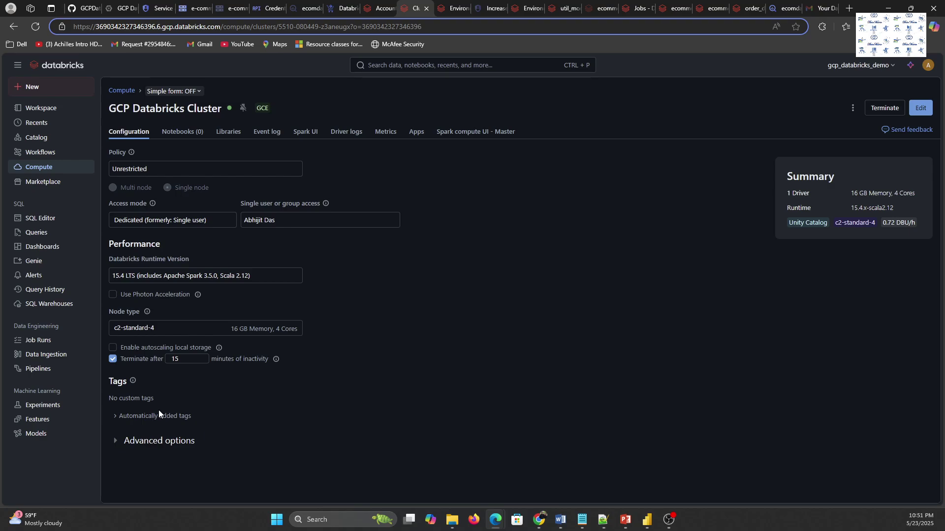
click(116, 442)
drag(114, 476, 322, 480)
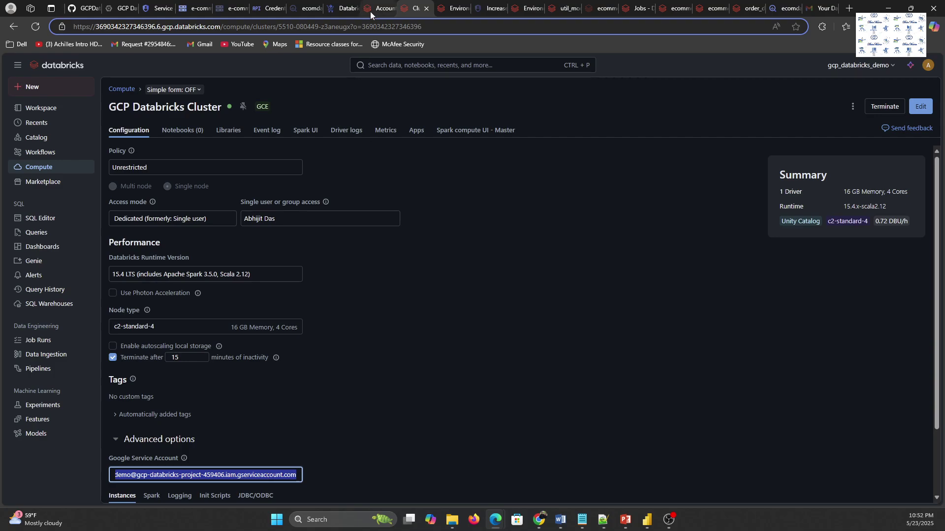
Read through the Environment Setup notebook, from the GCS mount code to the bronze, silver and gold database creation cell
click(441, 13)
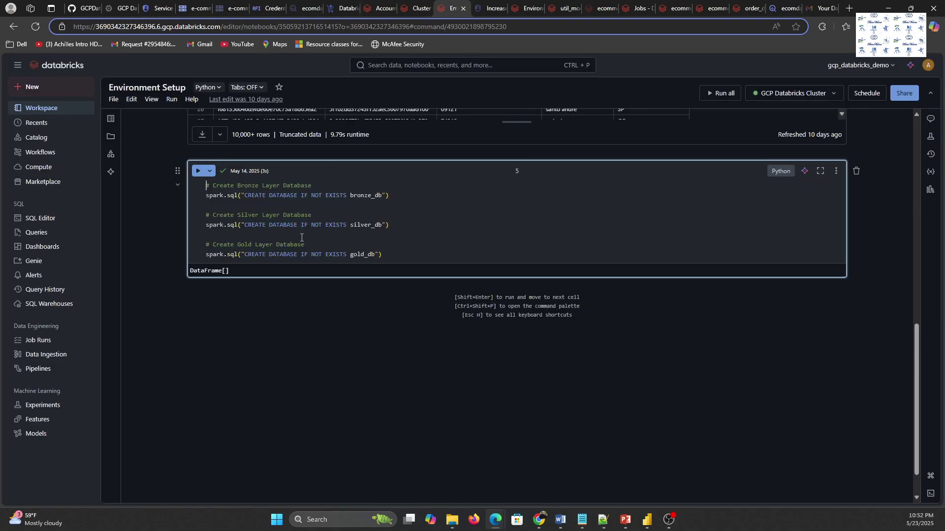
scroll(310, 249, up, 15)
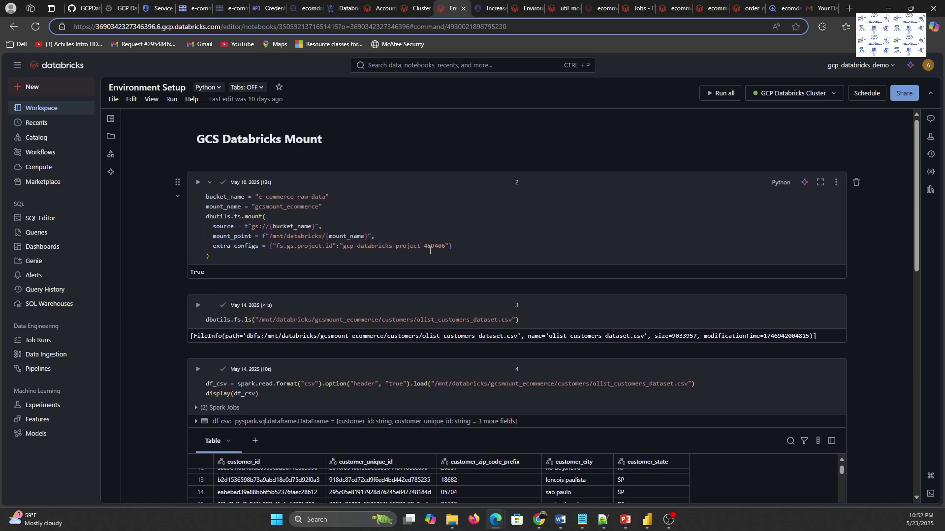
scroll(361, 250, down, 15)
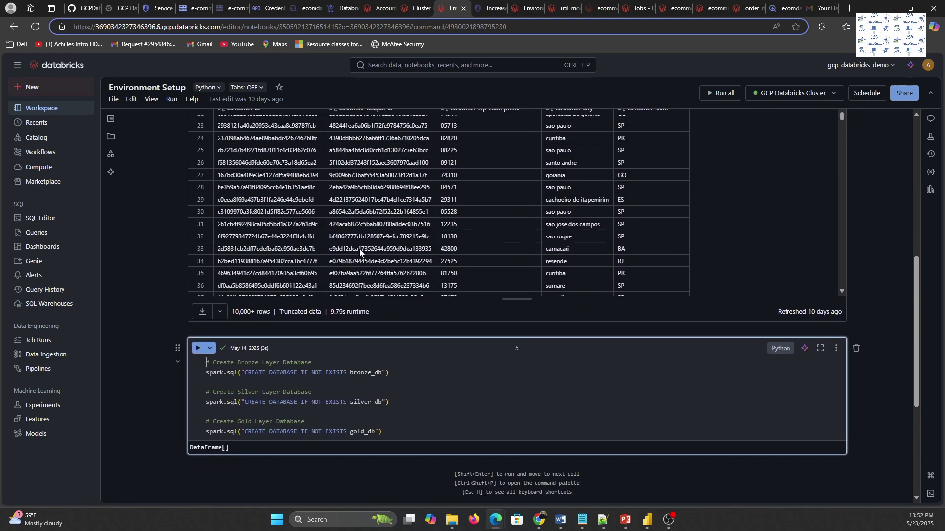
scroll(322, 339, down, 1)
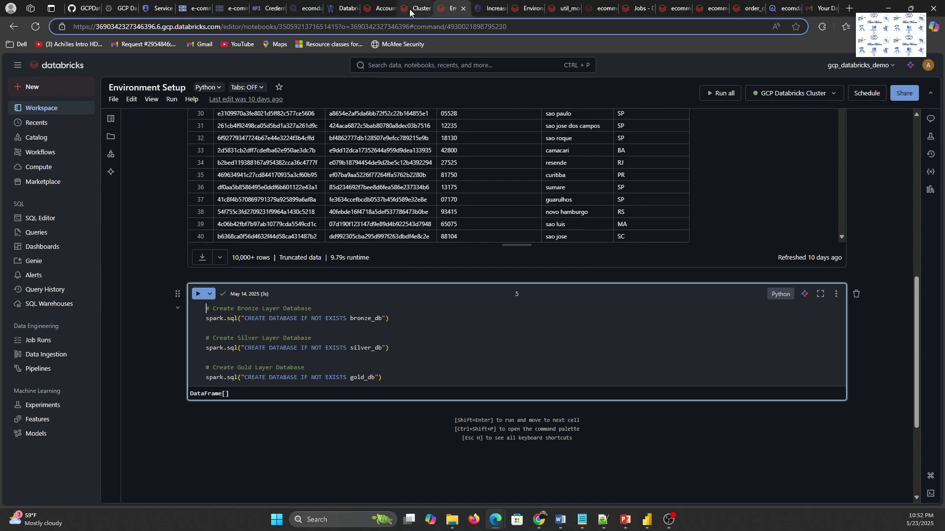
Switch to the Google Cloud console and show the quota increase requests for GCP Databricks Project
click(430, 9)
click(490, 10)
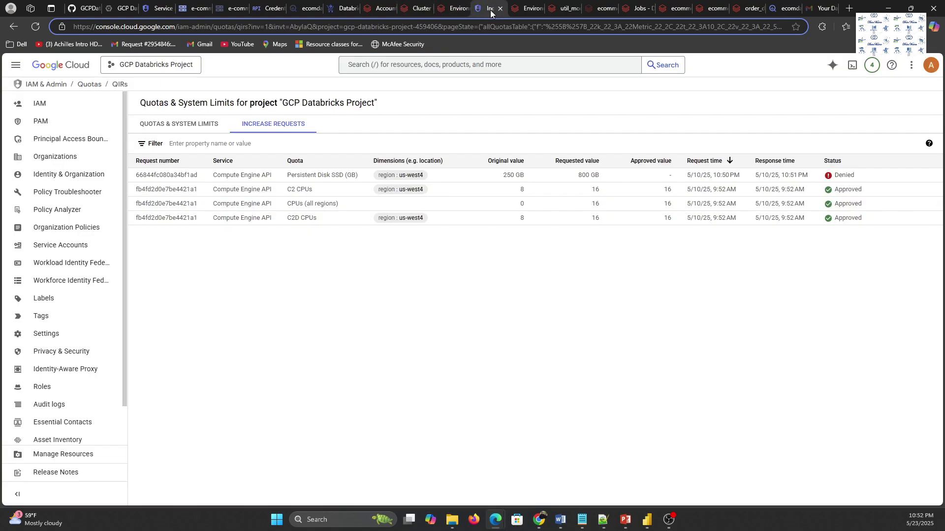
Filter the project's quotas by the compute.googleapis.com/c3_cpus metric and highlight the Persistent Disk SSD entry among the increase requests
click(171, 123)
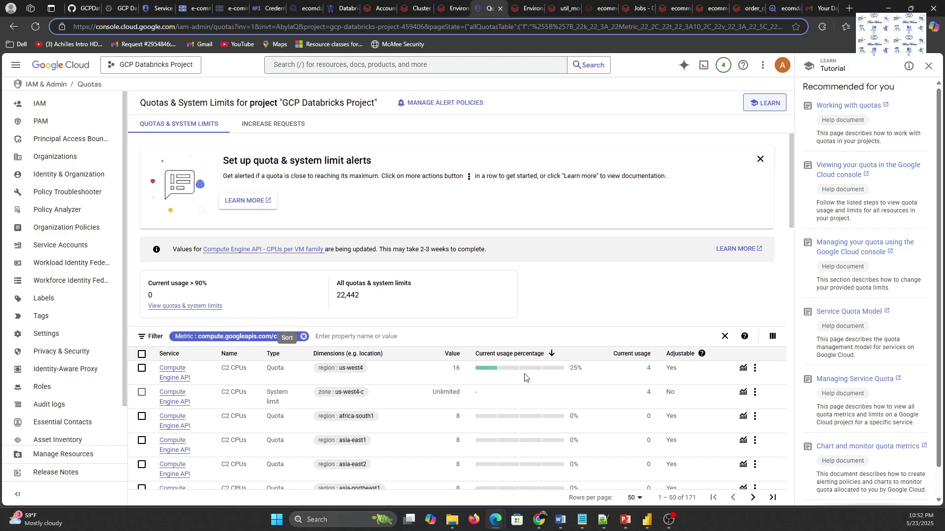
click(298, 345)
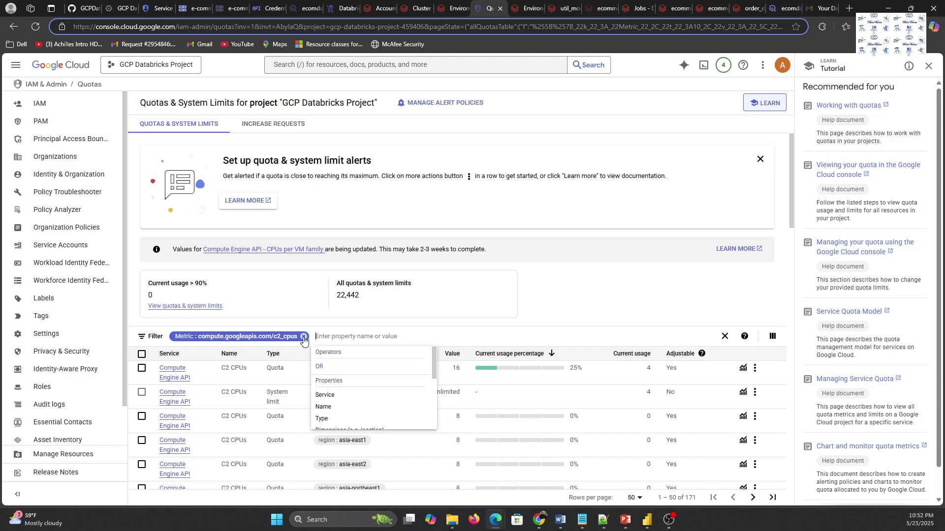
click(303, 337)
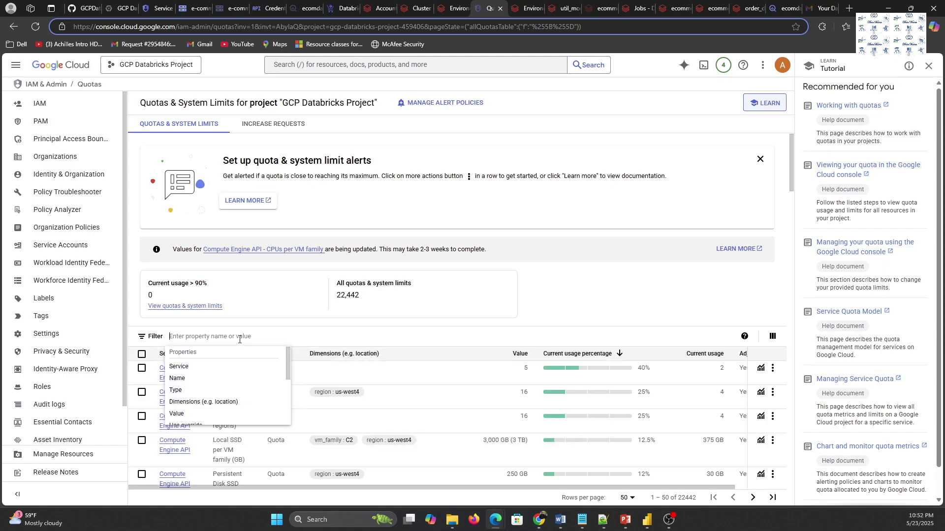
text(cpu)
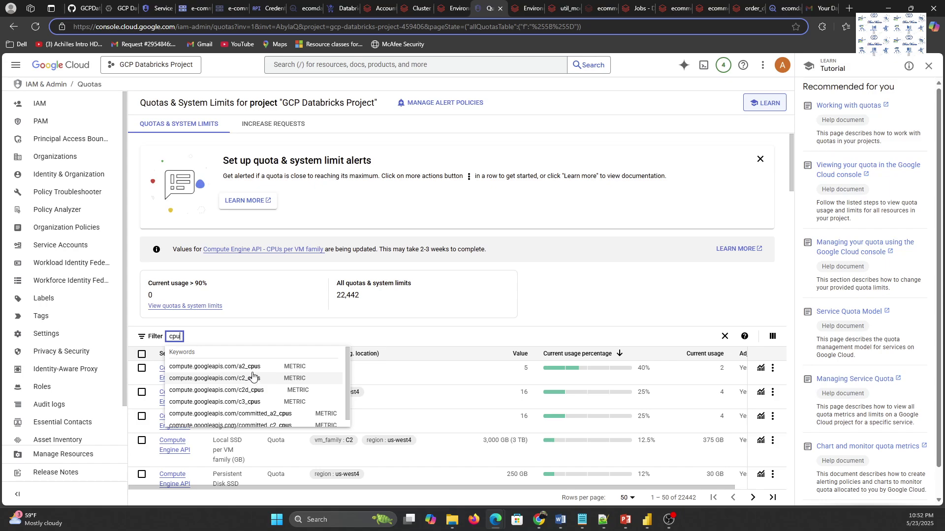
click(248, 402)
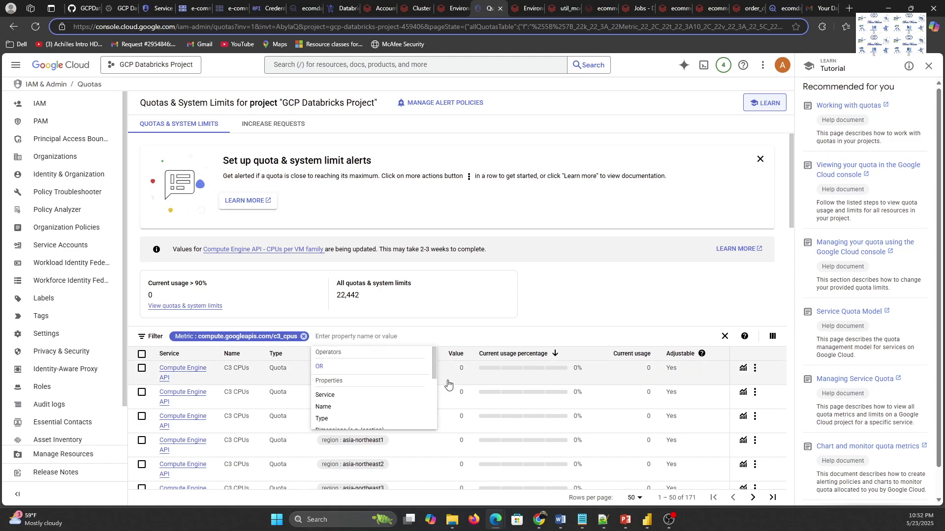
click(279, 124)
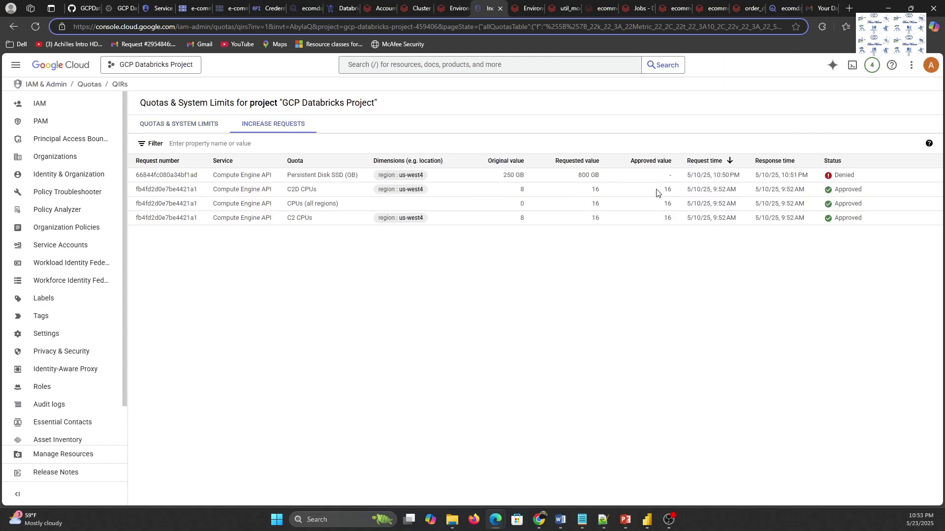
drag(872, 177, 663, 177)
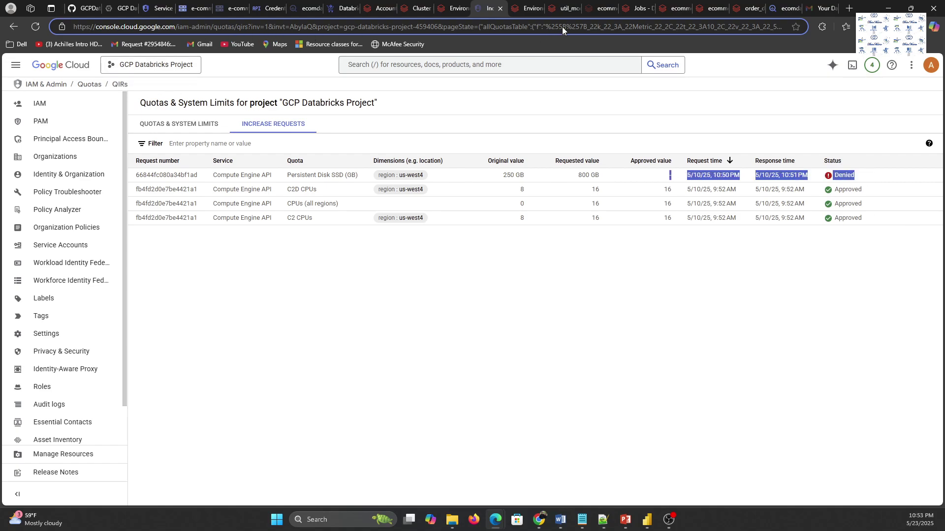
Open the util_mod notebook in Databricks and review the bronze data loader, highlighting its load_date partition column
click(523, 8)
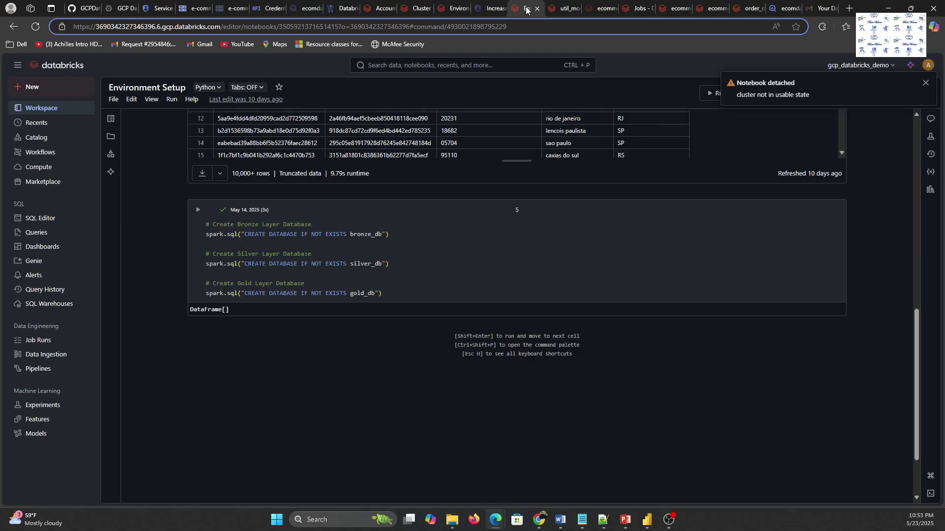
click(557, 9)
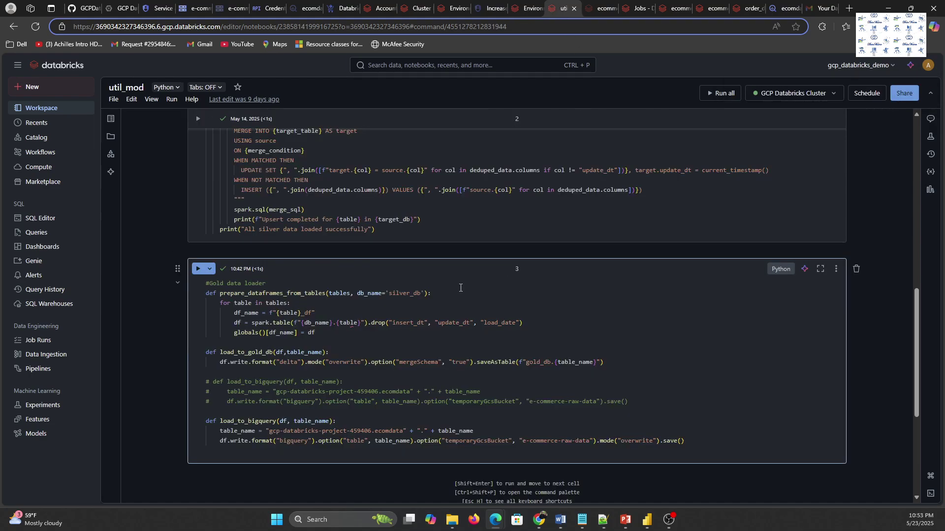
scroll(460, 288, up, 10)
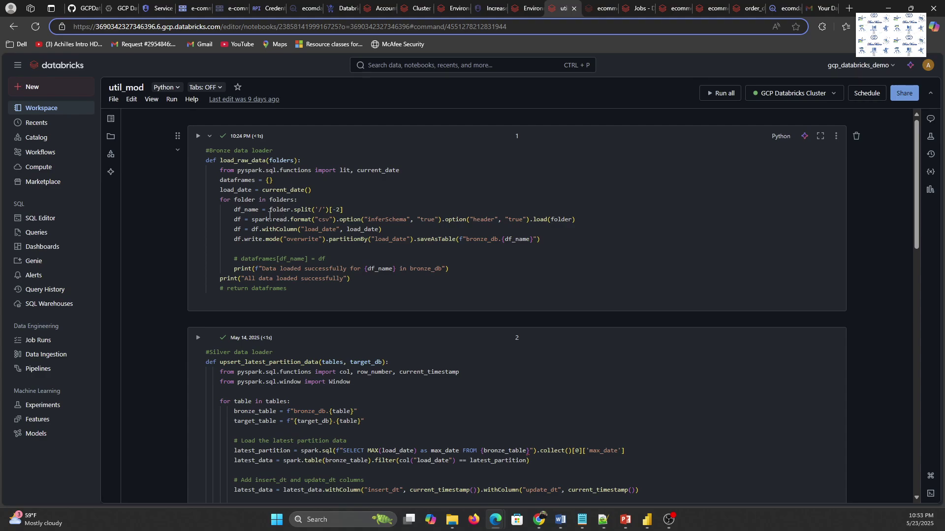
scroll(305, 233, down, 1)
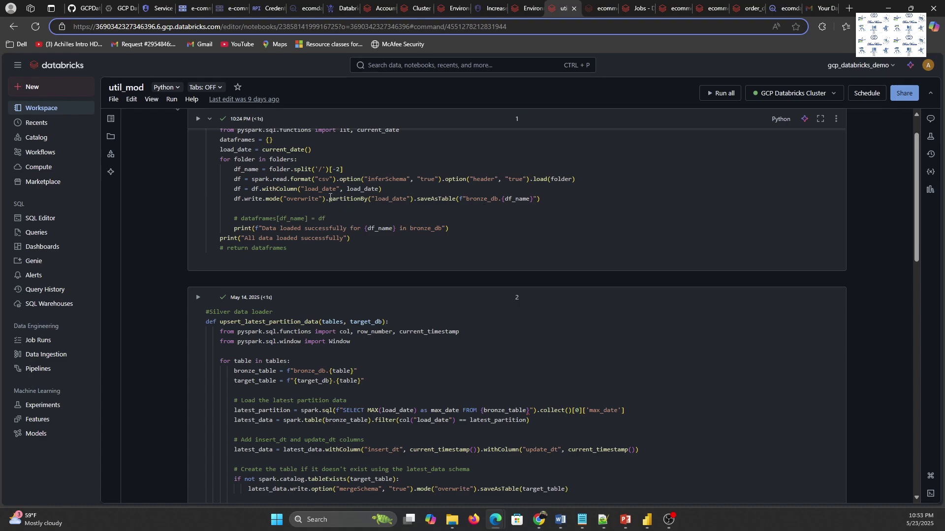
double_click(401, 200)
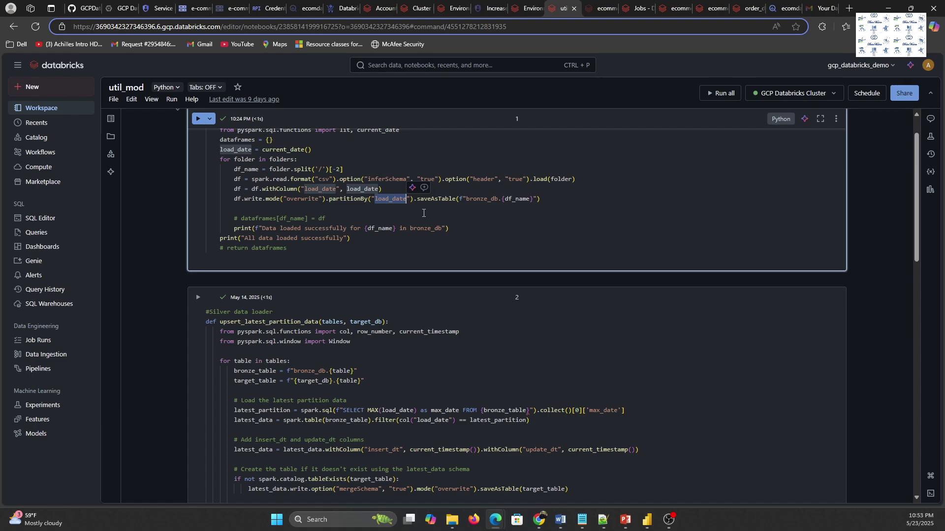
Read through the silver data loader down to its merge upsert, highlighting the SELECT MAX(load_date) query on the bronze table
scroll(389, 384, down, 2)
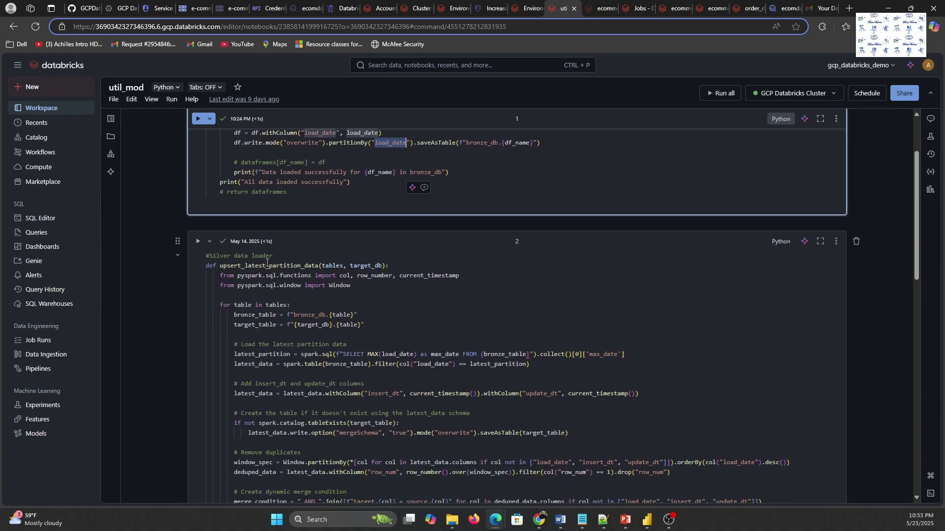
scroll(300, 266, down, 1)
scroll(301, 266, down, 3)
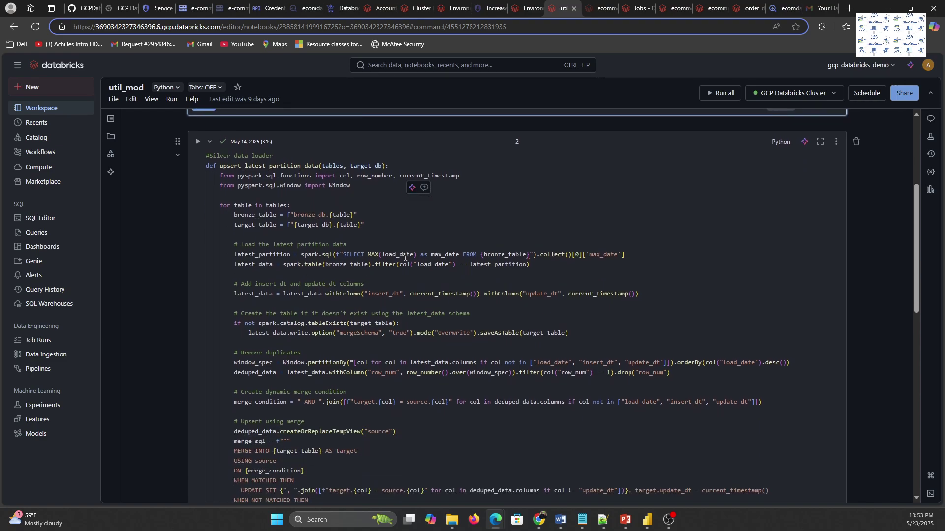
drag(358, 256, 532, 255)
scroll(530, 254, down, 4)
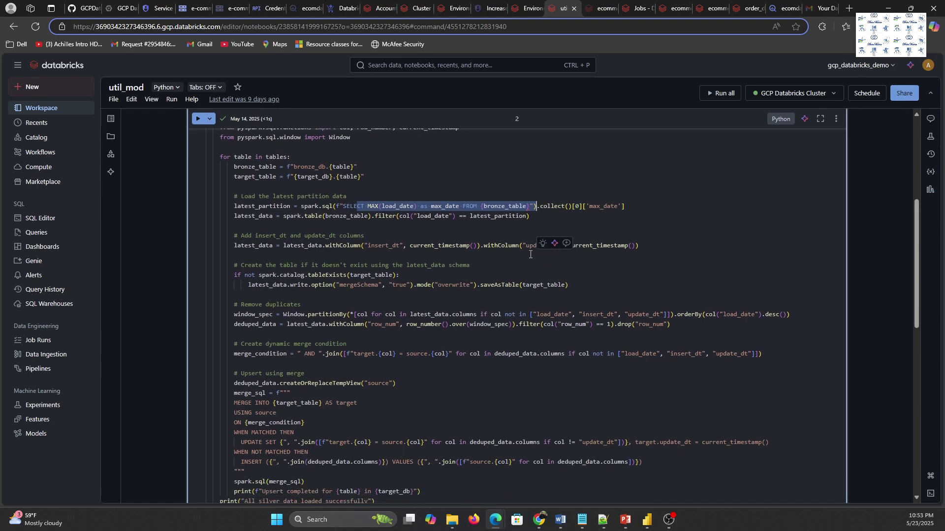
scroll(531, 255, down, 4)
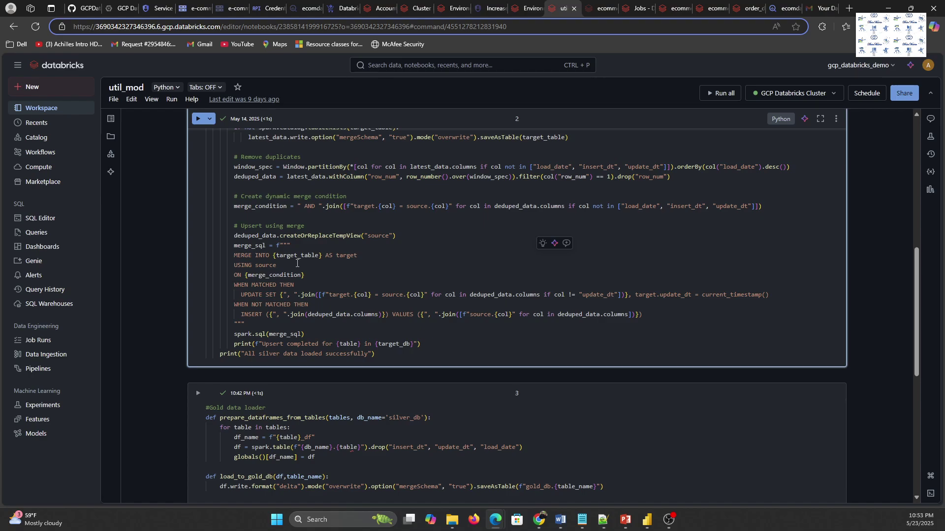
Review the gold data loader functions, collapsing and re-expanding prepare_dataframes_from_tables, down to load_to_bigquery
scroll(303, 308, down, 4)
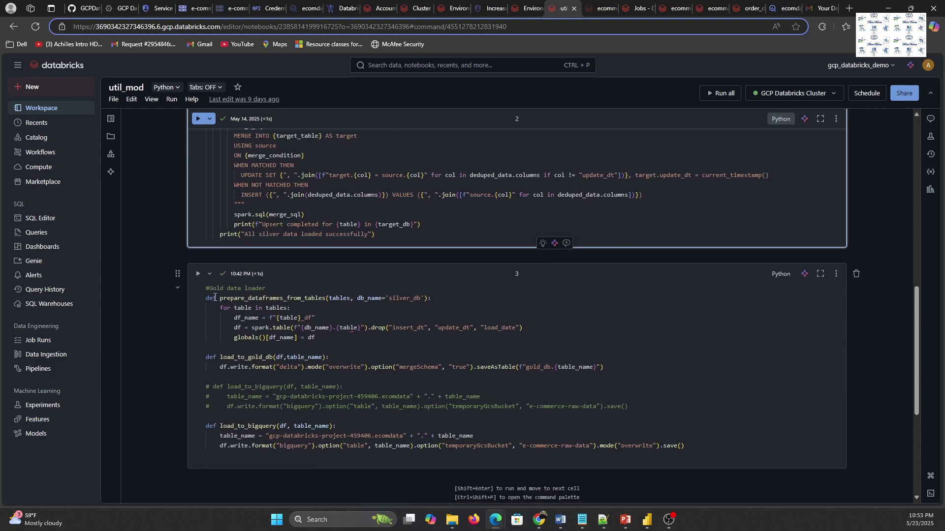
click(202, 298)
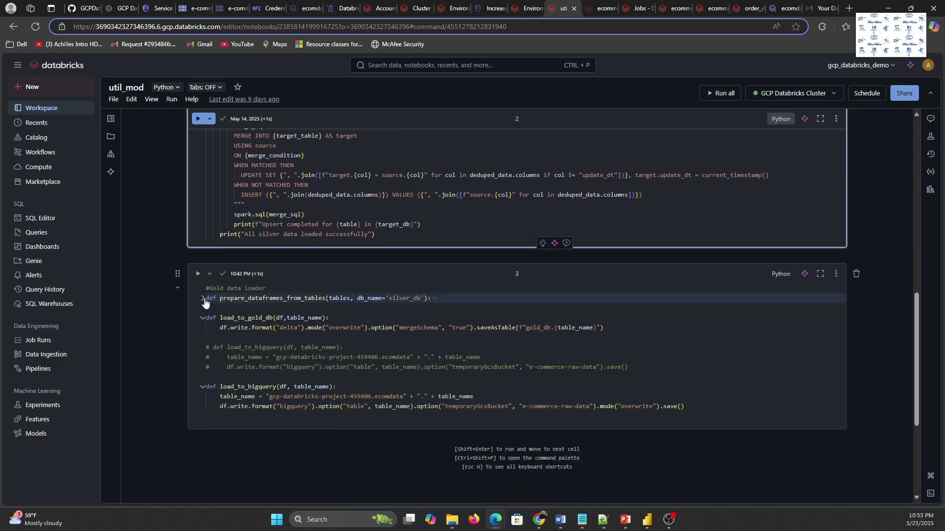
click(203, 299)
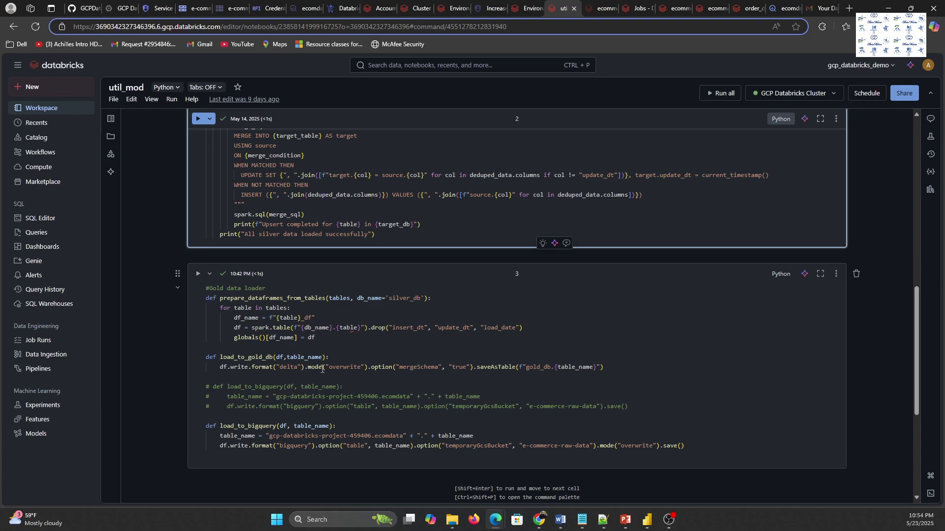
scroll(322, 369, down, 1)
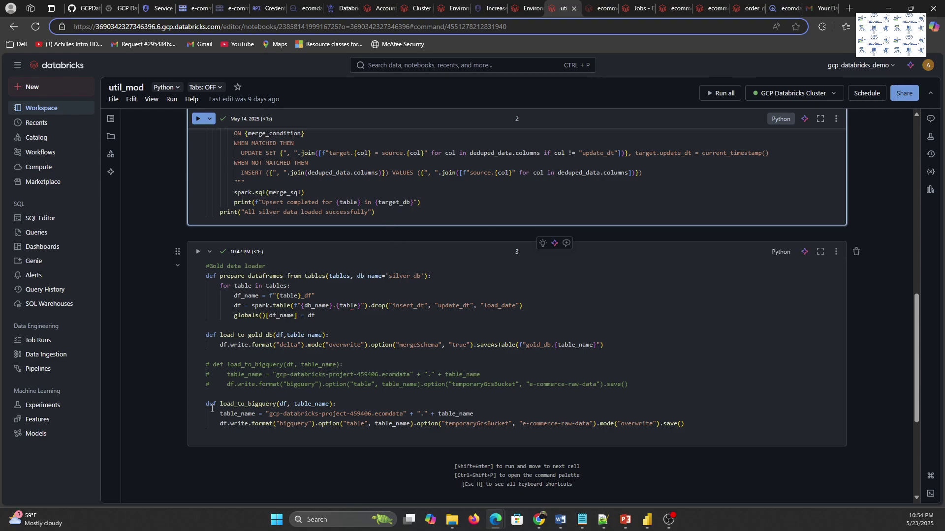
Open the 1. BronzeDataProcess notebook from the ecommerce folder and highlight the list of mounted source folders
click(598, 8)
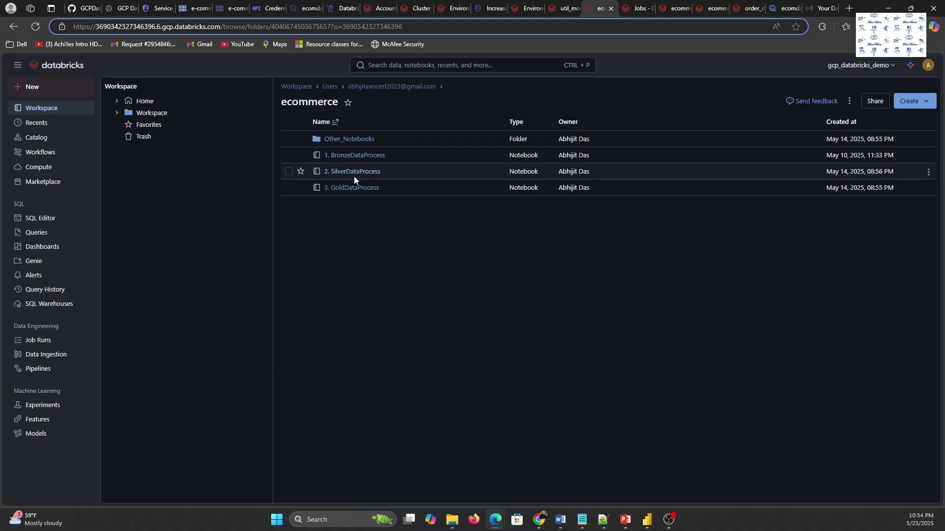
click(356, 155)
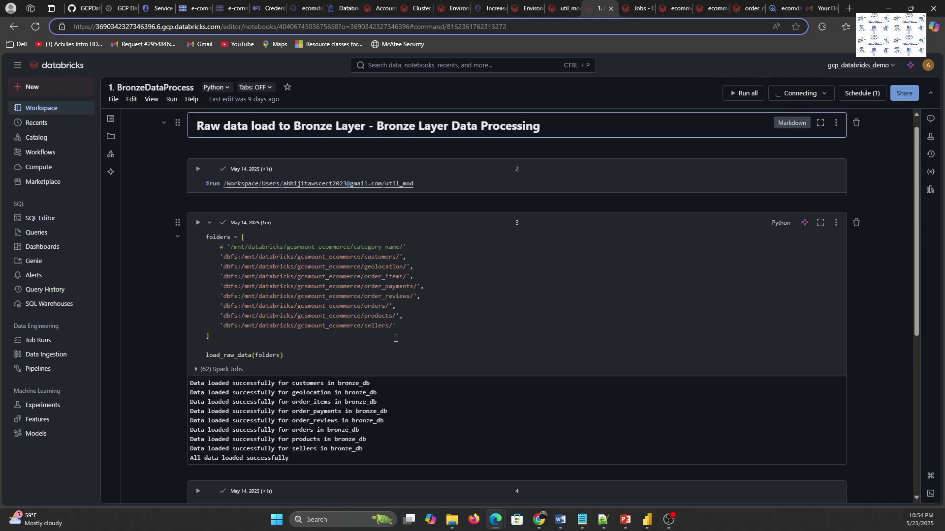
drag(421, 334, 184, 250)
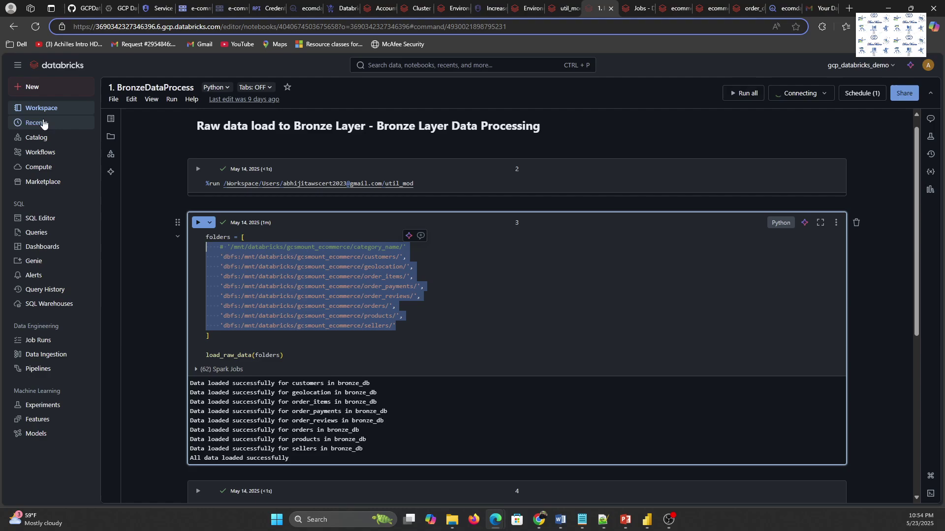
Open the 2. SilverDataProcess notebook and highlight its table list and the silver_db target database
click(44, 109)
click(351, 175)
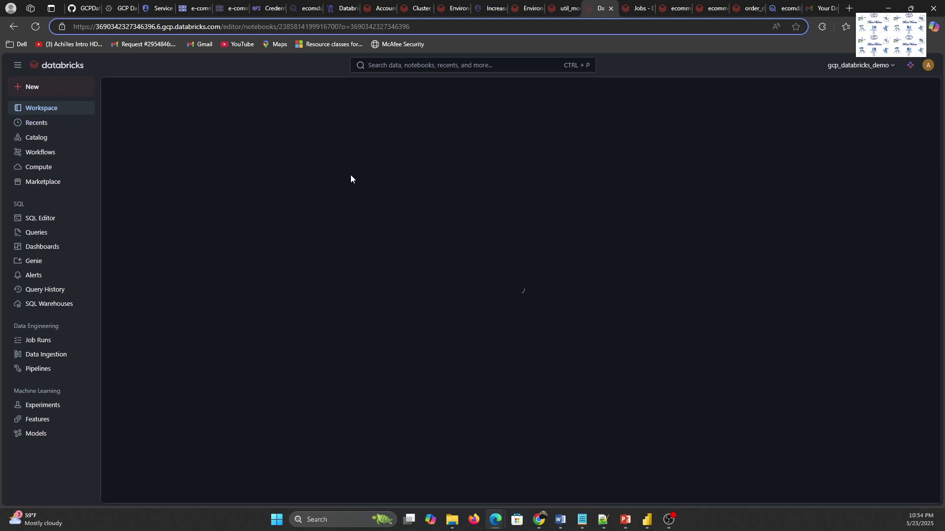
drag(242, 260, 629, 260)
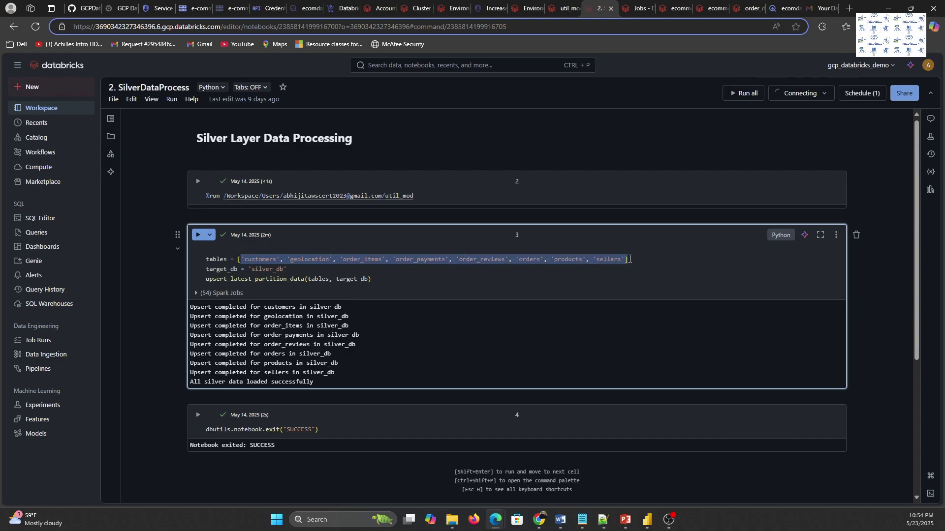
double_click(263, 269)
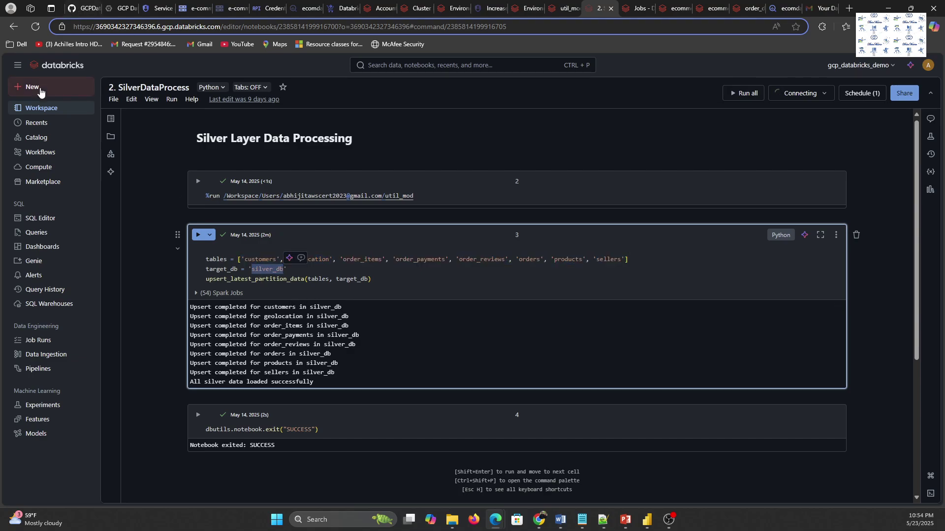
Open the 3. GoldDataProcess notebook and read from the full_orders_df joins to the cell loading order_details into the gold layer
click(38, 110)
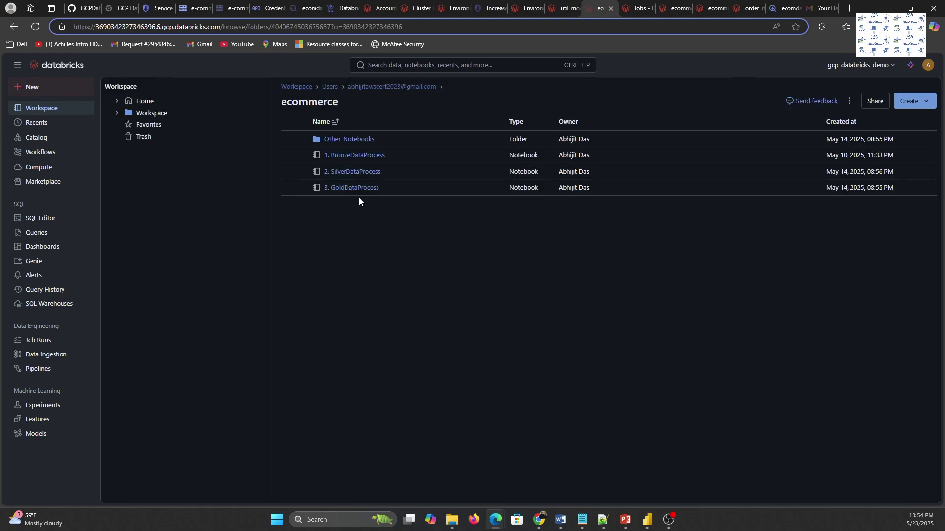
click(356, 188)
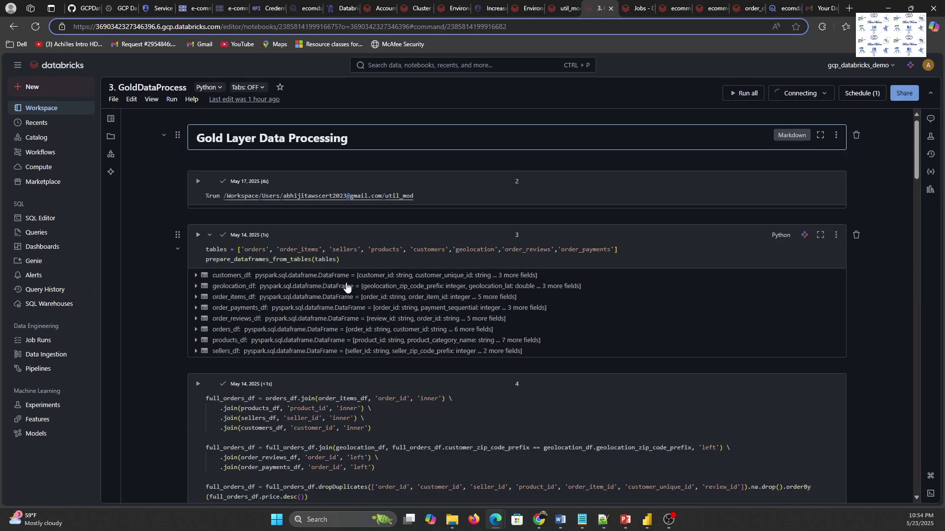
scroll(351, 393, down, 1)
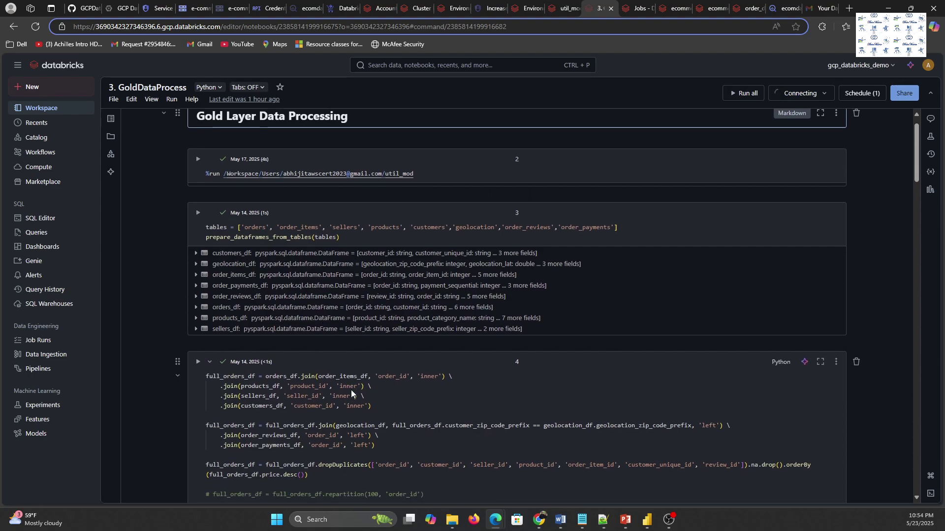
scroll(352, 393, down, 3)
scroll(352, 390, down, 1)
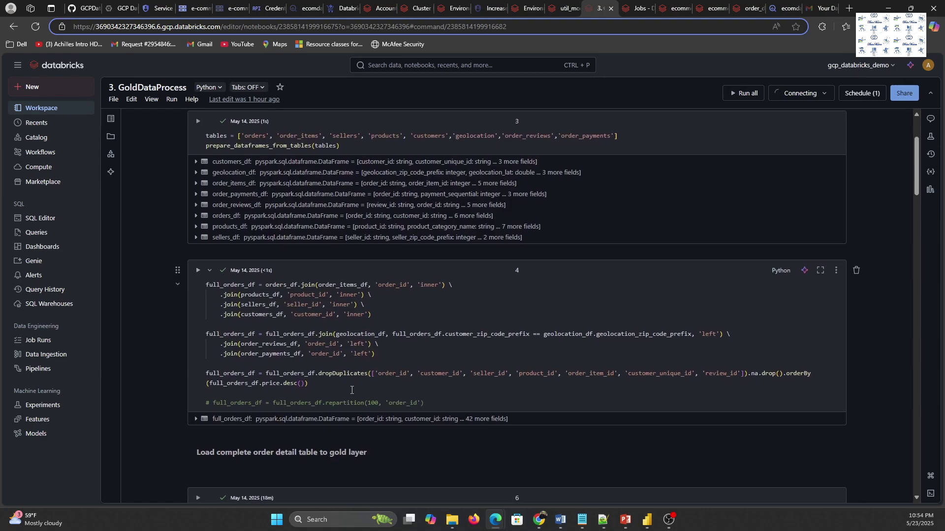
scroll(351, 390, down, 1)
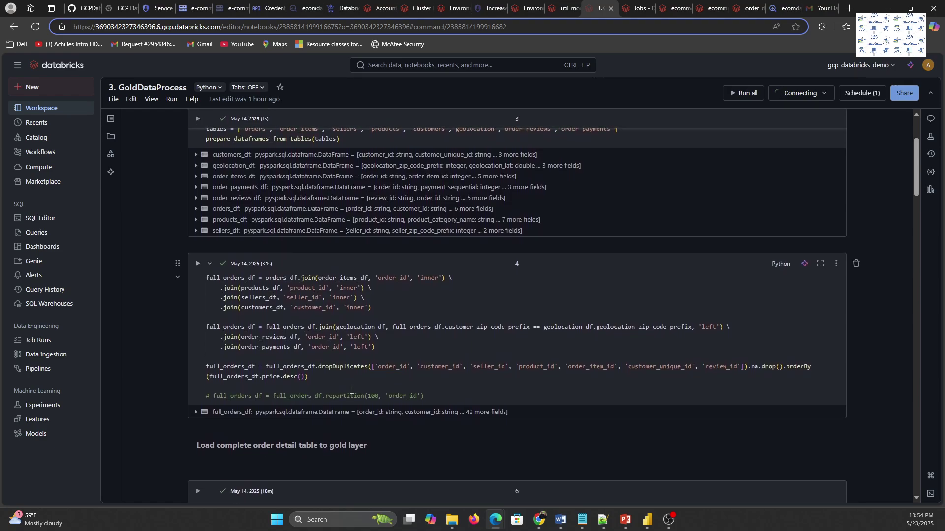
scroll(351, 390, down, 5)
scroll(351, 390, down, 2)
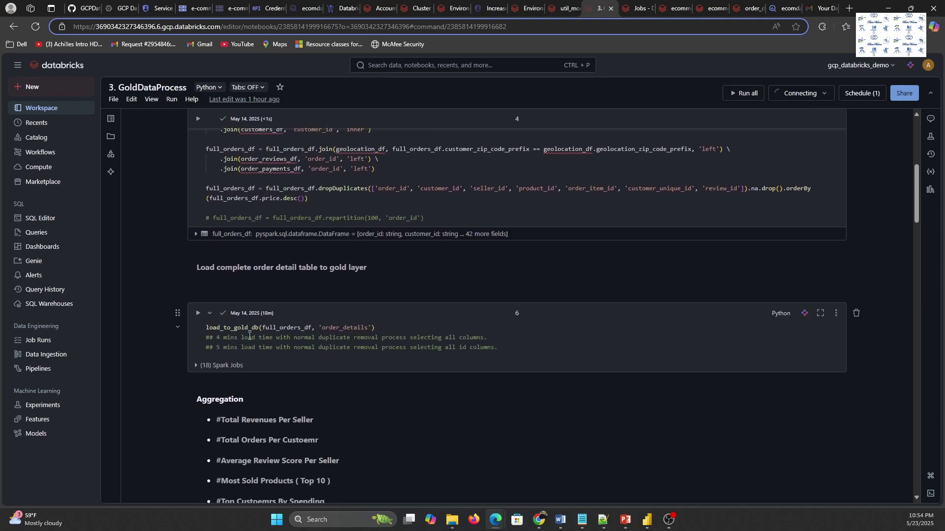
Review the Aggregation section and highlight full_orders_df in the cell that loads orders_details to BigQuery
scroll(246, 336, down, 4)
scroll(267, 347, down, 7)
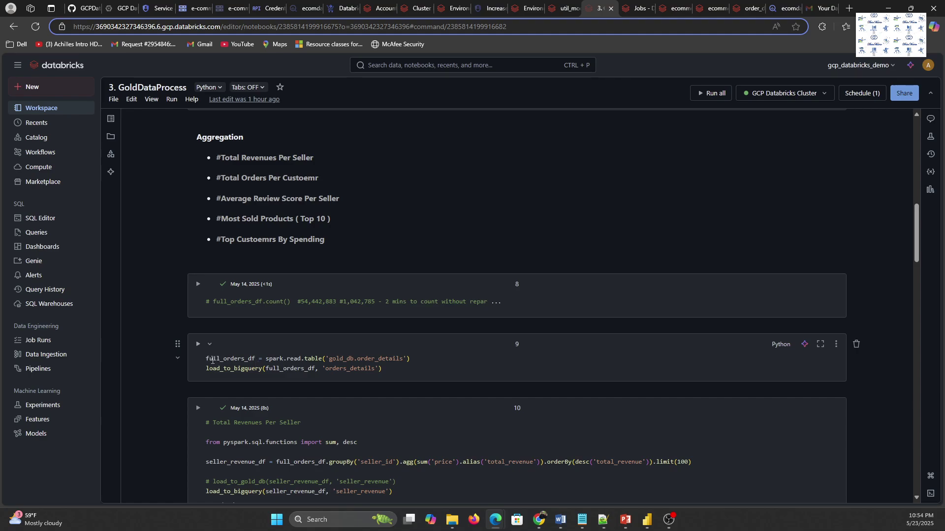
drag(207, 359, 259, 359)
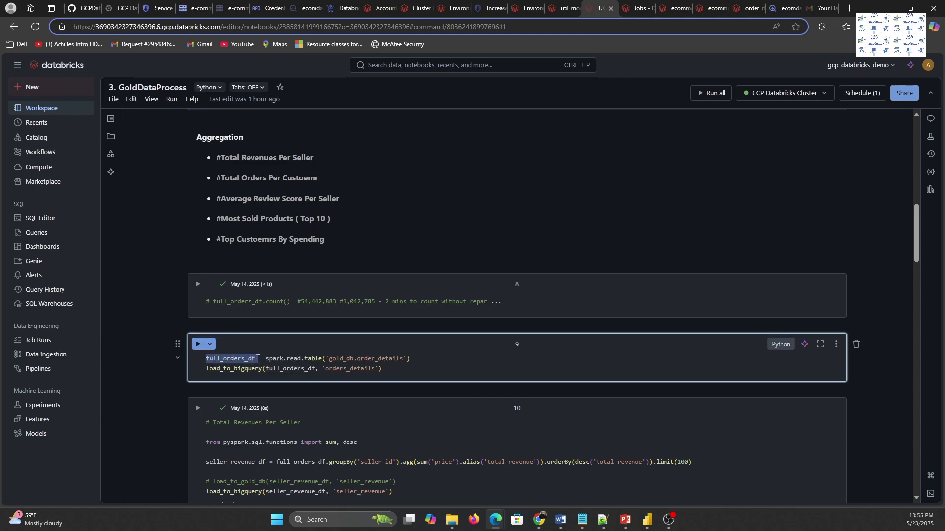
scroll(265, 354, down, 1)
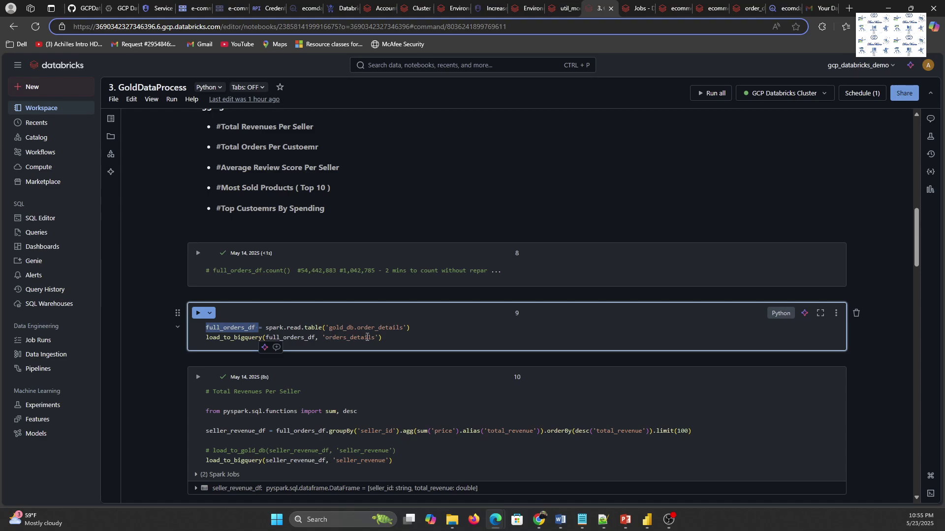
Review the GoldDataProcess aggregation cells, from the Aggregation list through seller revenue, customer order count, seller review and top products
scroll(367, 337, down, 2)
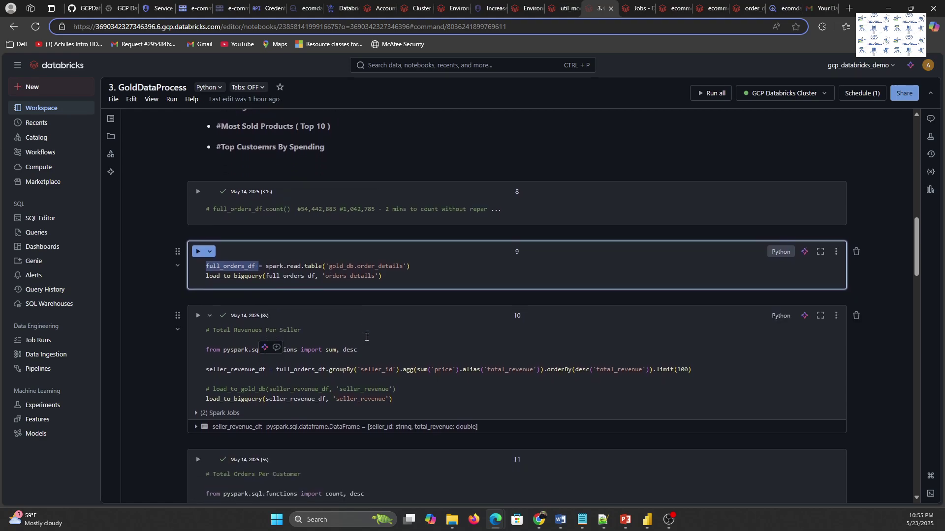
scroll(343, 330, up, 4)
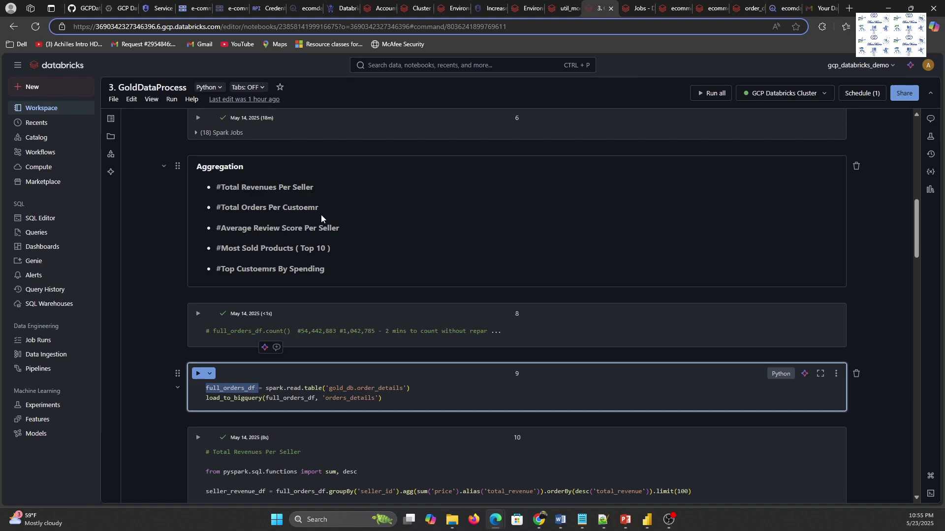
scroll(350, 218, down, 10)
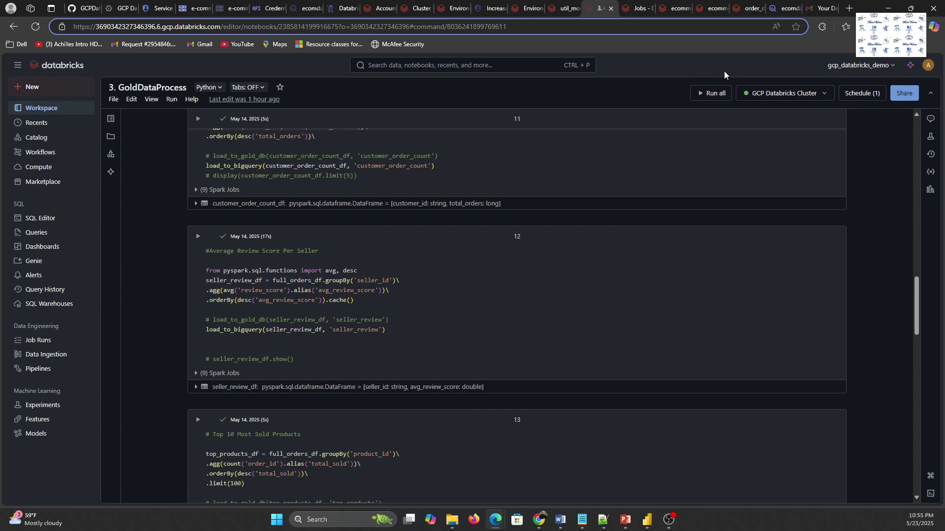
Open the ecommerce_order_details job from the Databricks workflows and review its run history and task graph
click(639, 8)
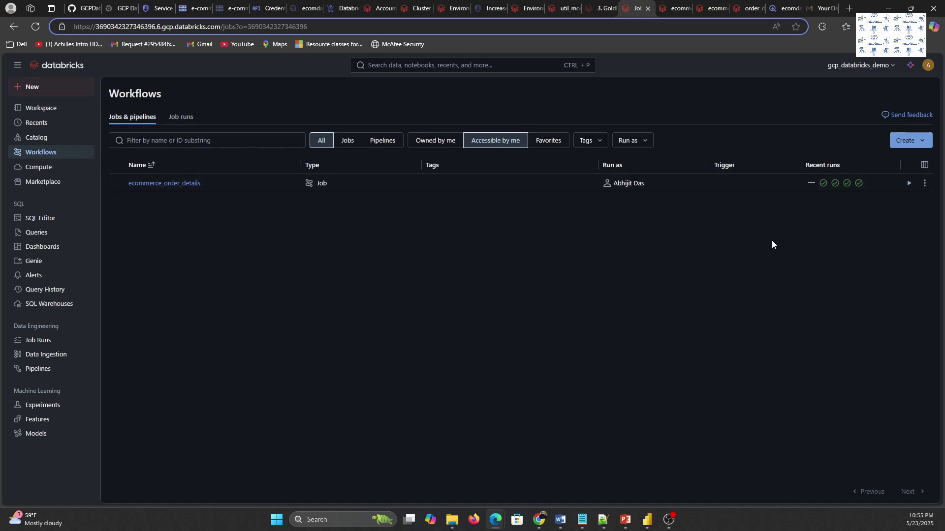
click(679, 8)
click(116, 129)
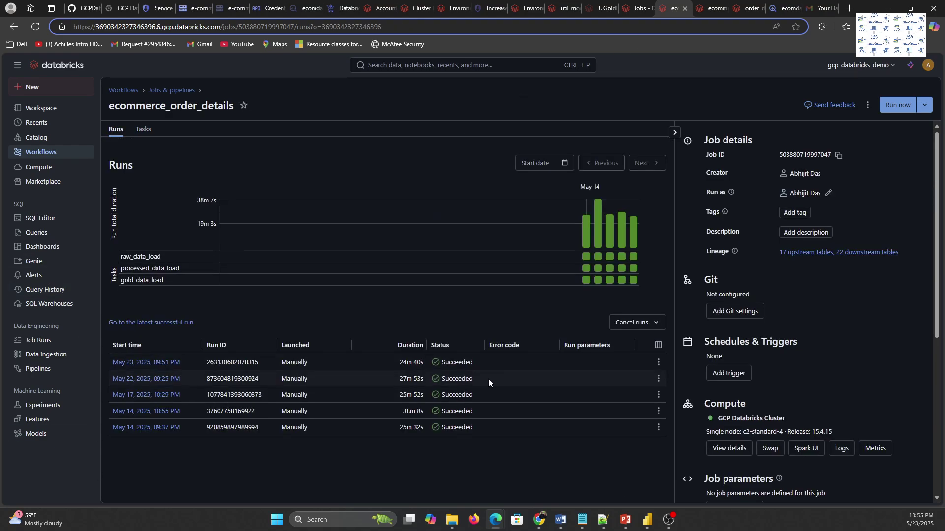
click(143, 129)
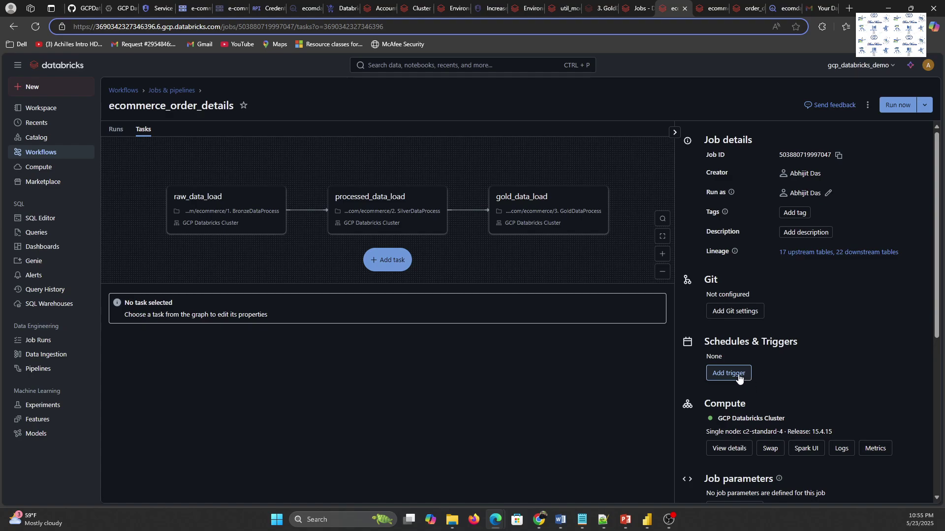
Review the ecommerce_order_details job's triggers, compute, parameters, notifications and permissions, and expand its advanced settings
scroll(757, 415, down, 2)
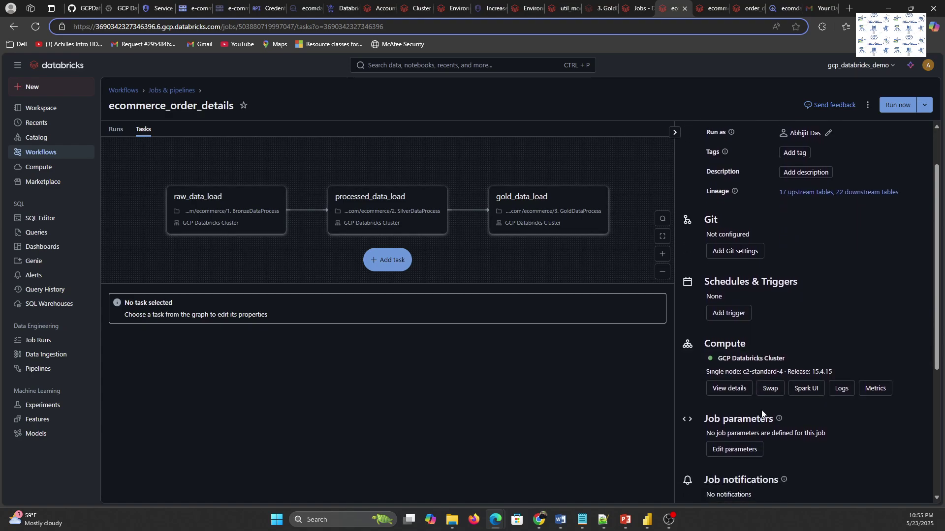
scroll(758, 384, down, 2)
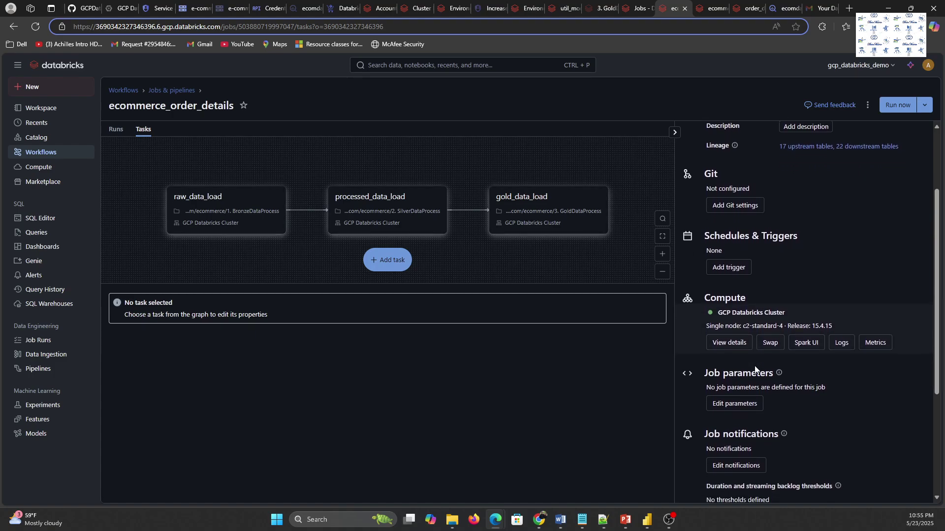
scroll(747, 383, down, 2)
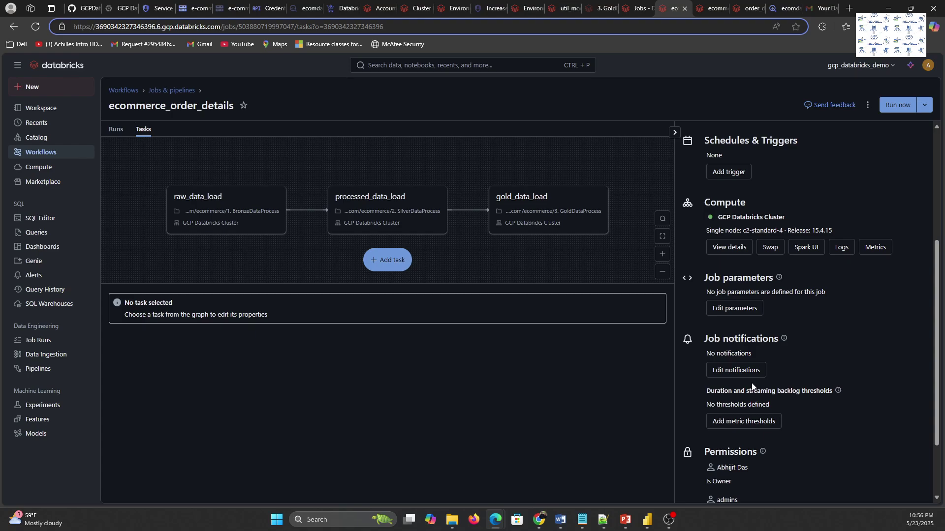
scroll(748, 386, down, 1)
scroll(805, 401, down, 1)
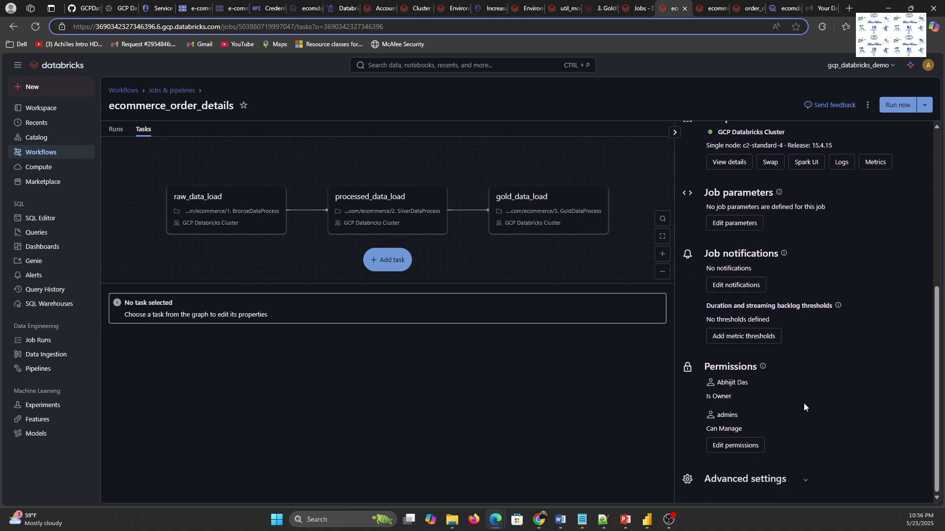
click(806, 480)
scroll(831, 268, up, 6)
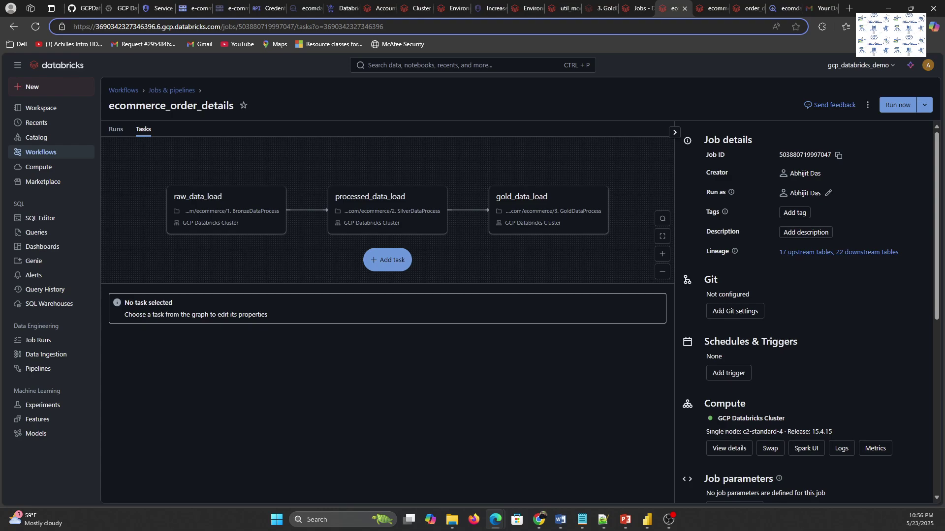
scroll(929, 348, down, 3)
scroll(929, 347, down, 7)
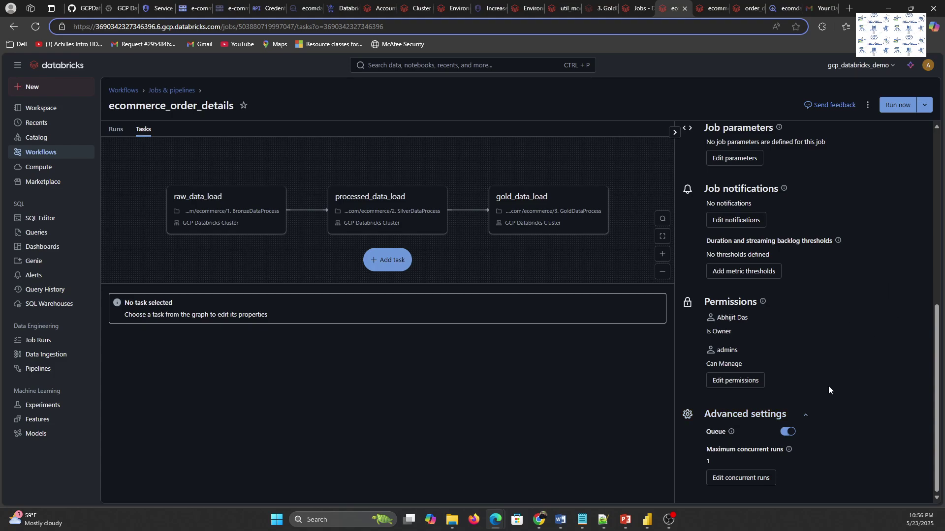
Review the gold_db tables in the Databricks catalog and the ecomdata dataset's tables in Google BigQuery
click(710, 10)
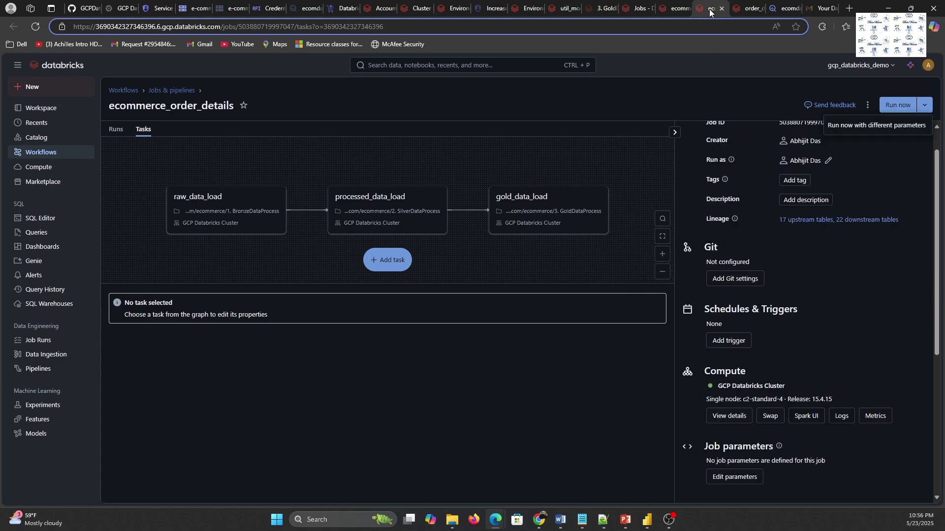
click(745, 10)
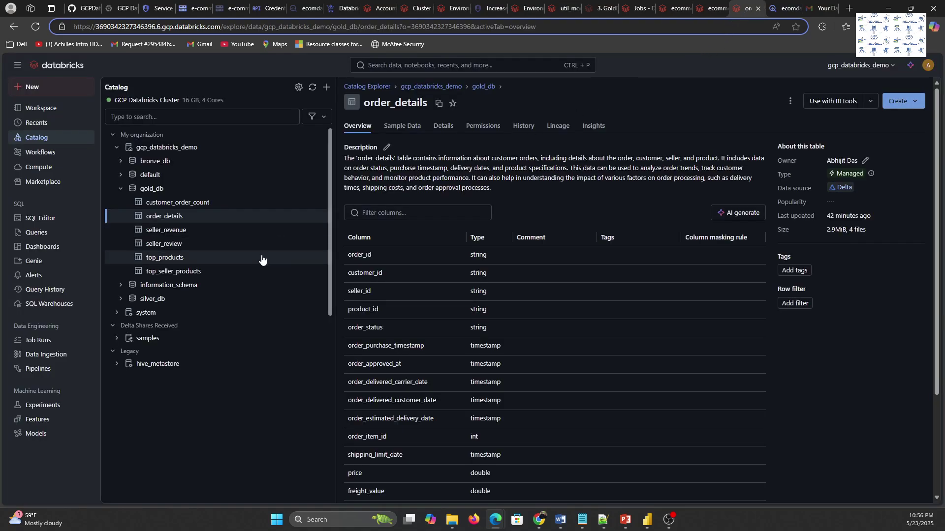
mouse_move(244, 267)
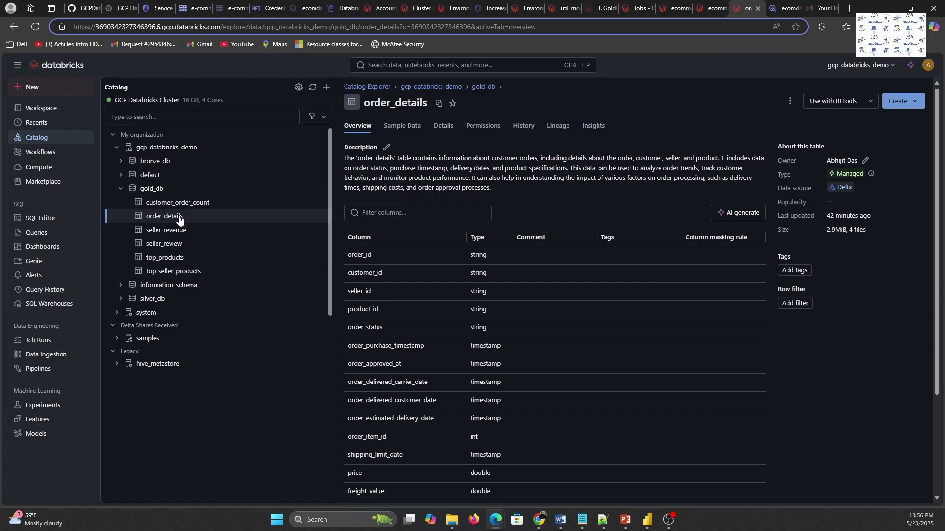
mouse_move(178, 218)
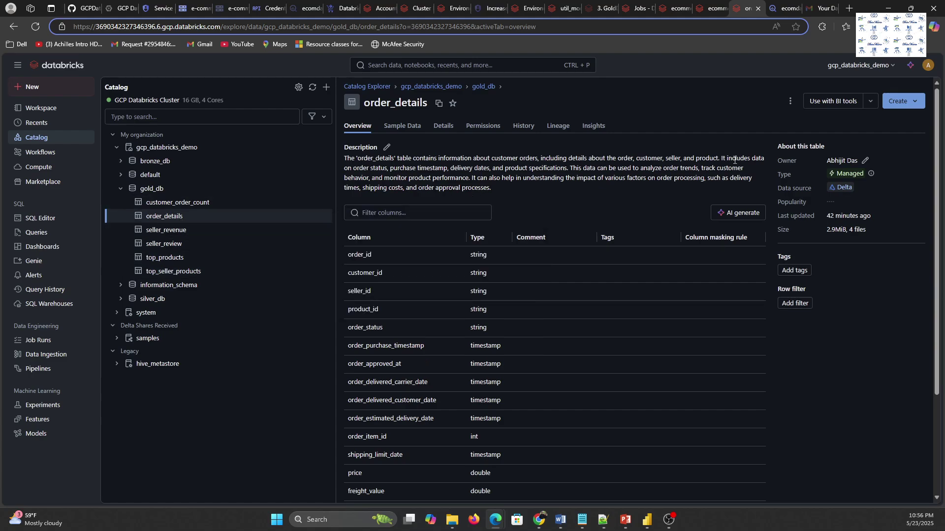
click(786, 8)
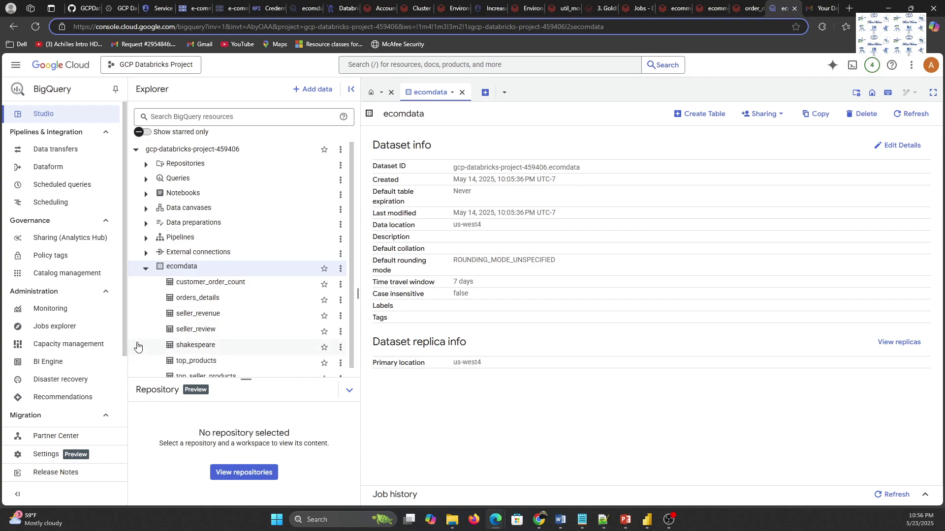
scroll(201, 322, down, 1)
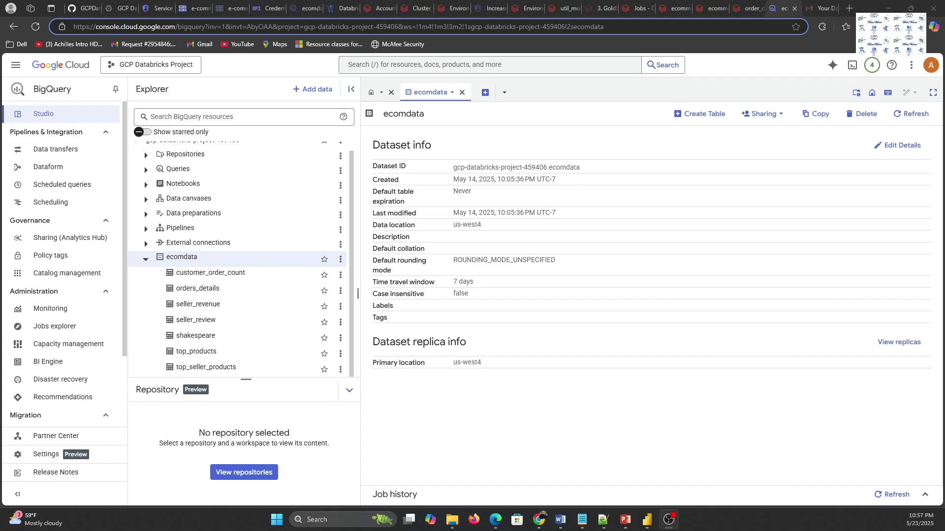
Switch to the Product_Order_Details report in Power BI and connect to Google BigQuery with the advanced options expanded but left blank
key(alt+Tab)
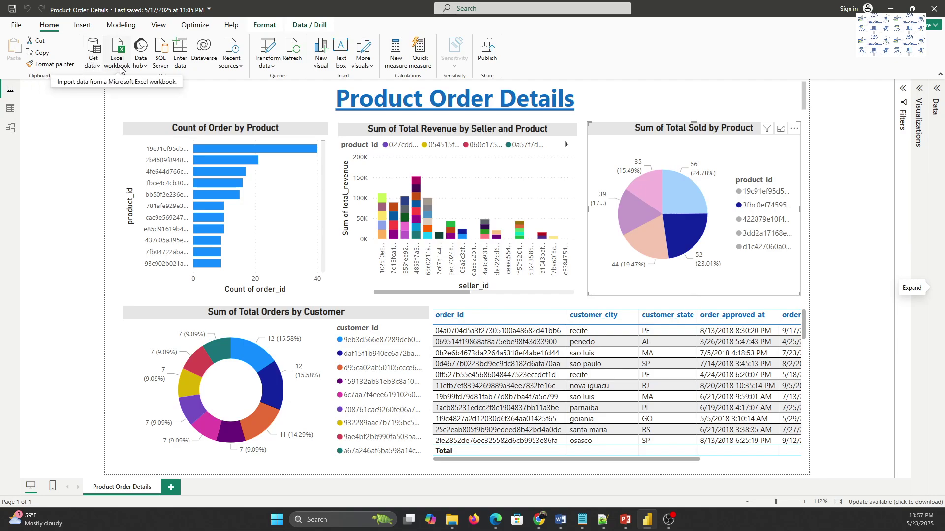
click(95, 64)
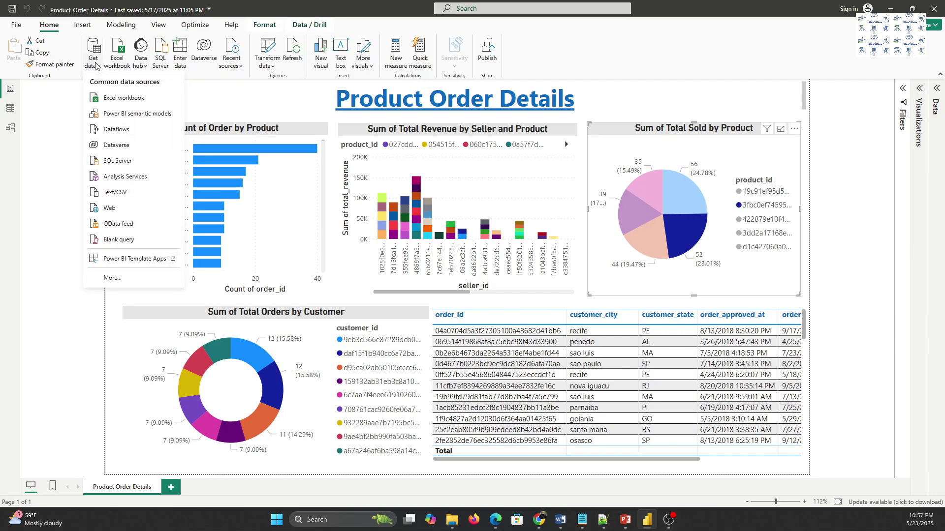
click(119, 279)
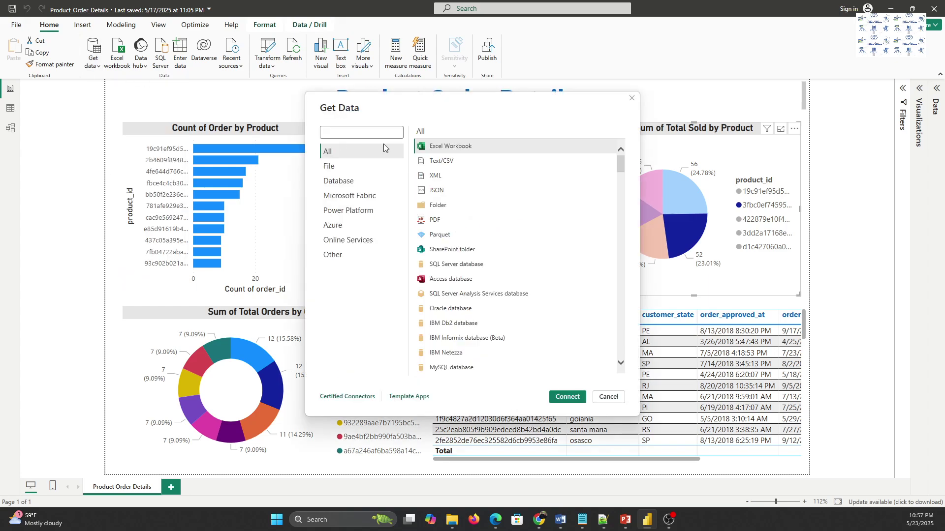
text(bigqu)
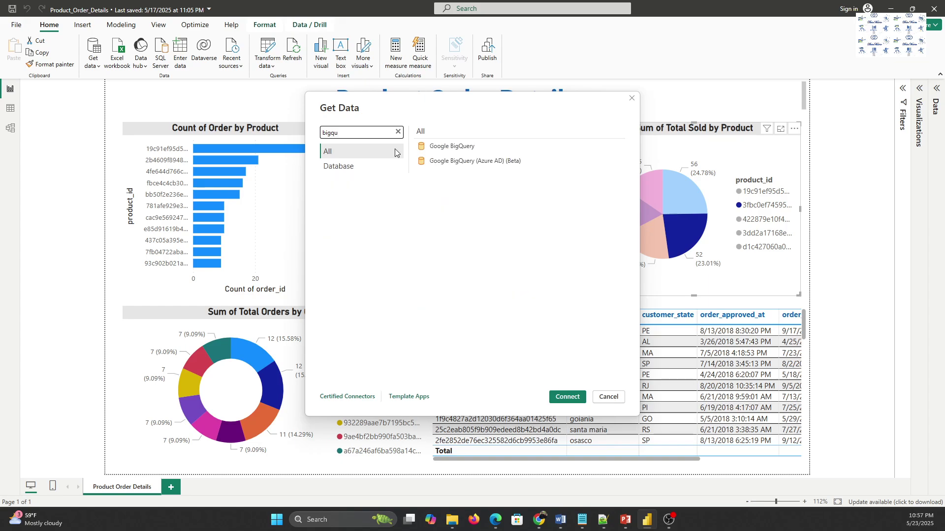
click(468, 147)
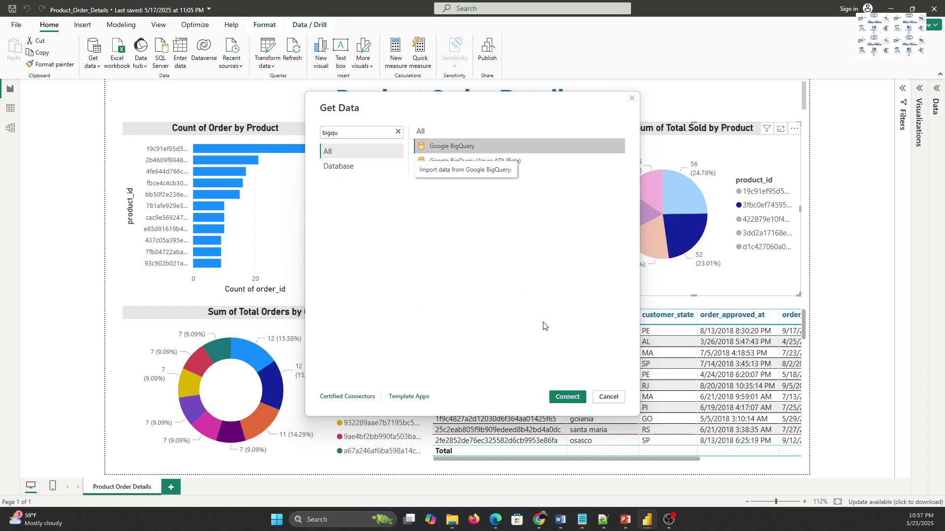
click(568, 397)
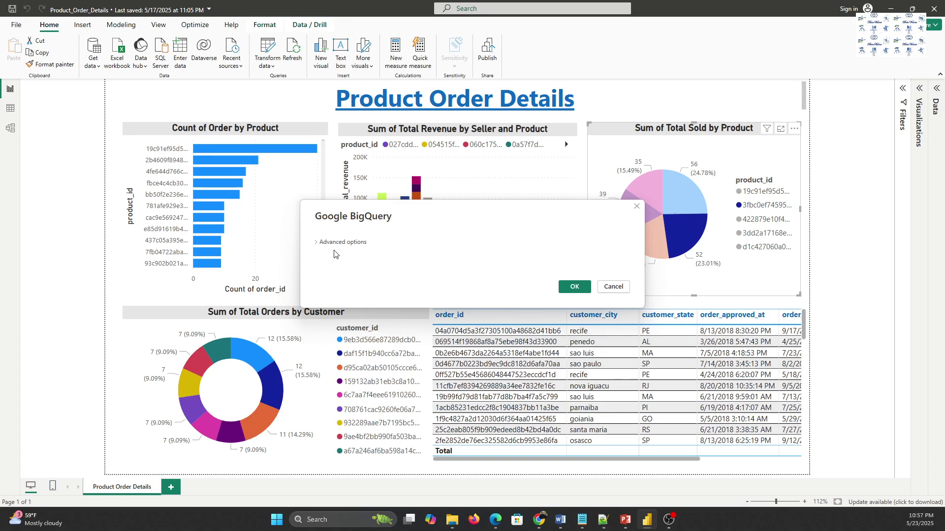
click(320, 242)
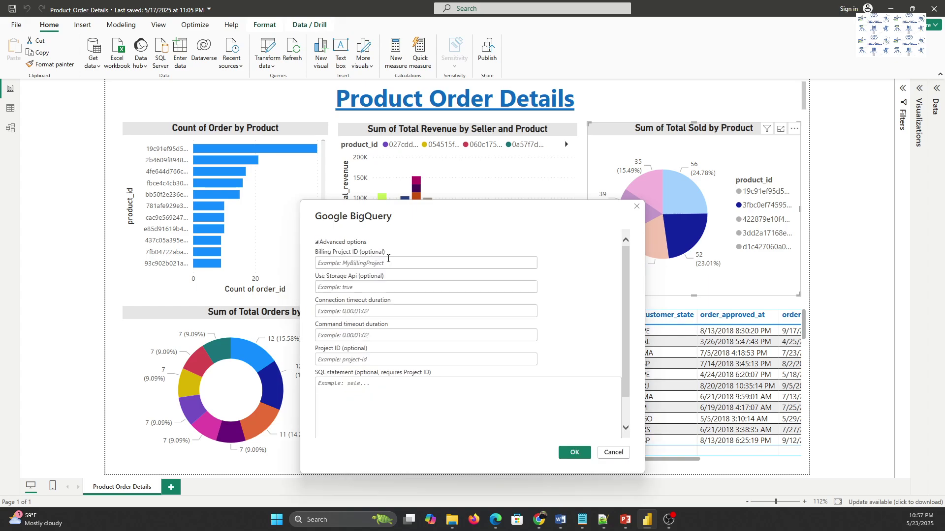
click(573, 452)
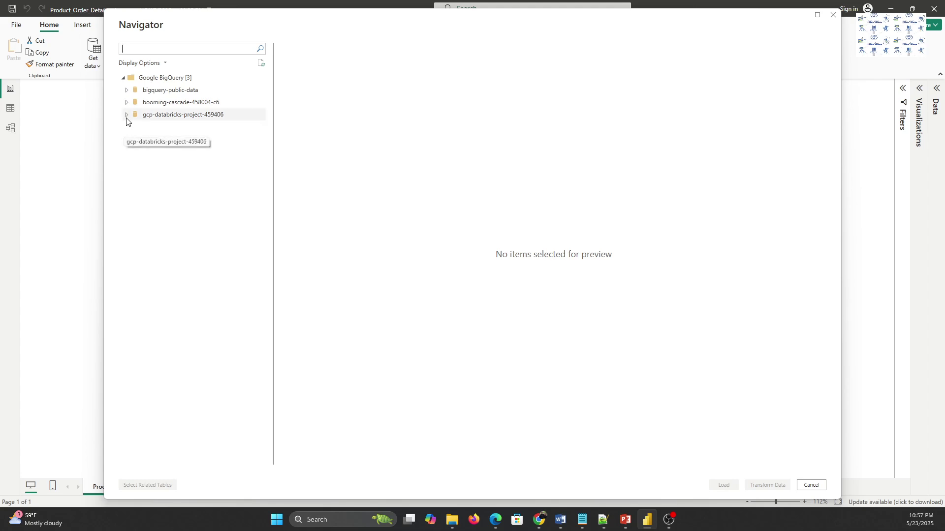
Expand gcp-databricks-project-459406 and its ecomdata dataset to view the available tables, and close the Navigator without loading any
click(124, 117)
click(126, 116)
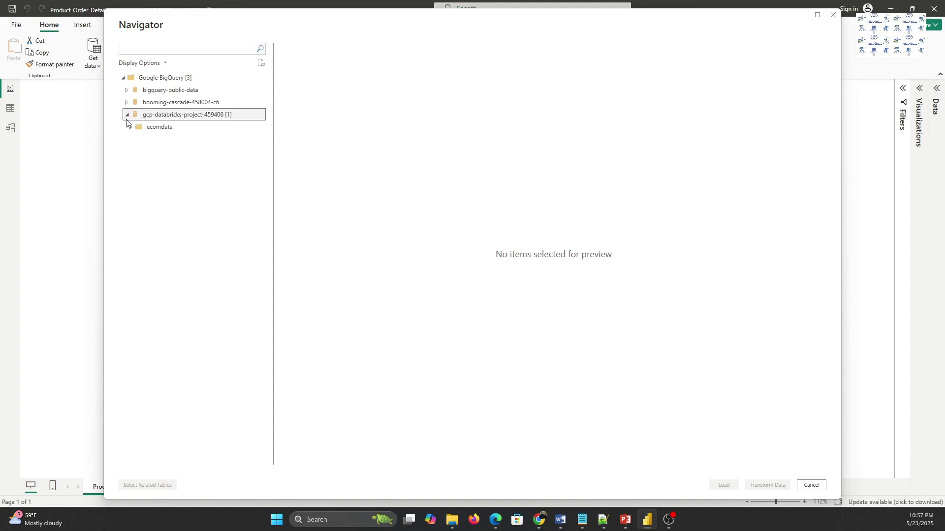
click(131, 127)
click(142, 139)
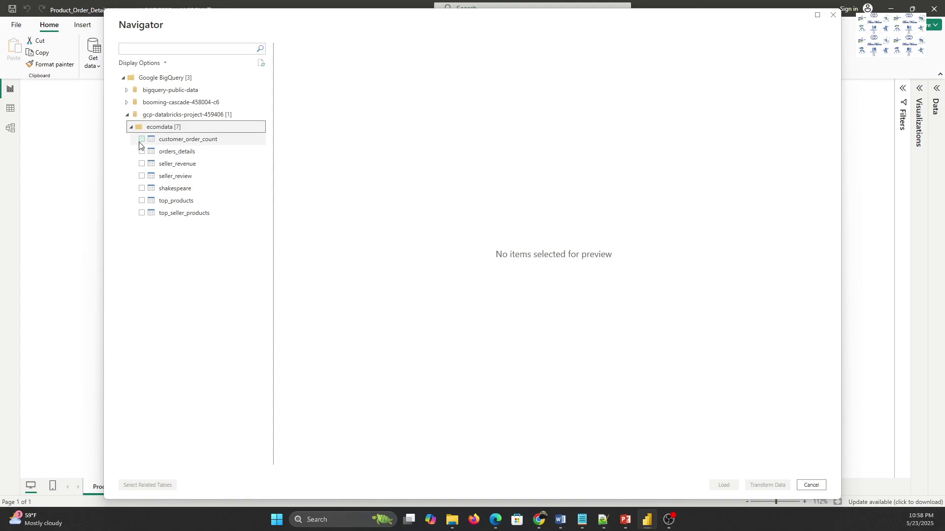
click(813, 488)
Show the report's data tables and filter the order table by the 56, 52 and 44 slices of Sum of Total Sold by Product in turn
click(935, 103)
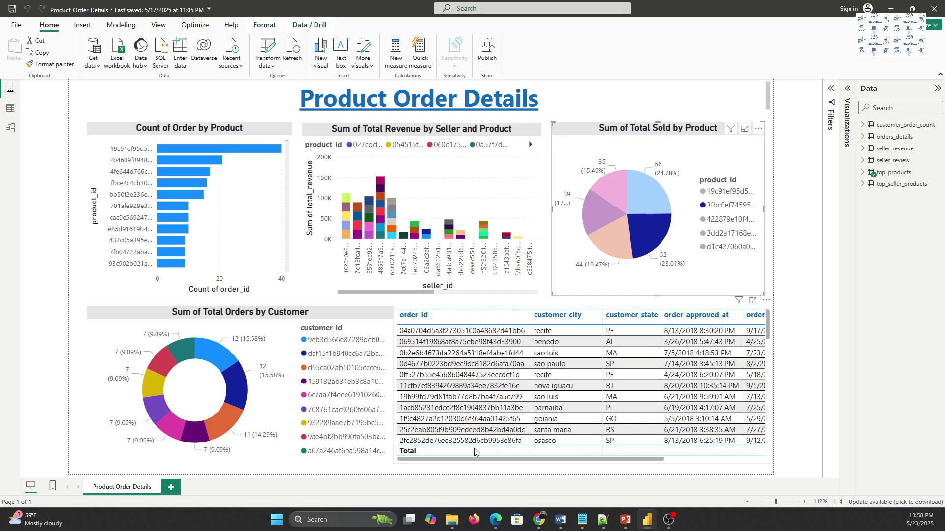
click(654, 191)
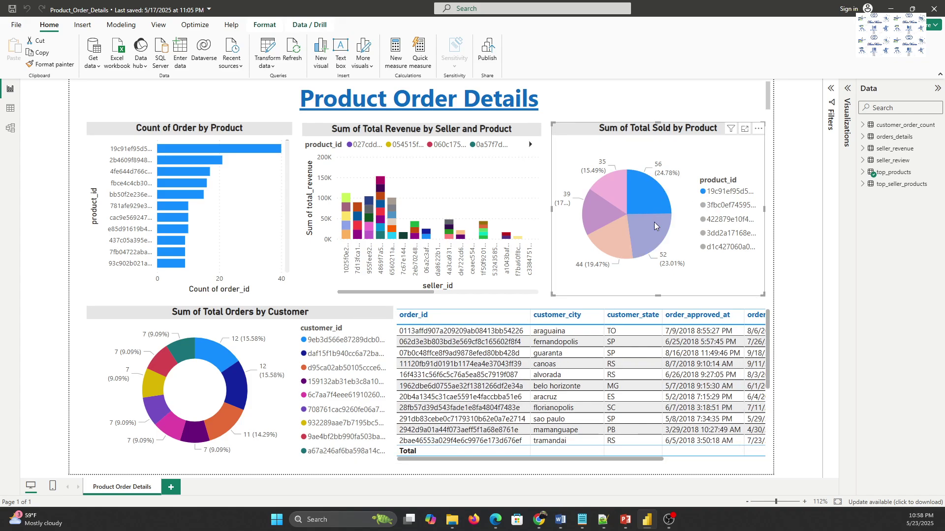
click(651, 236)
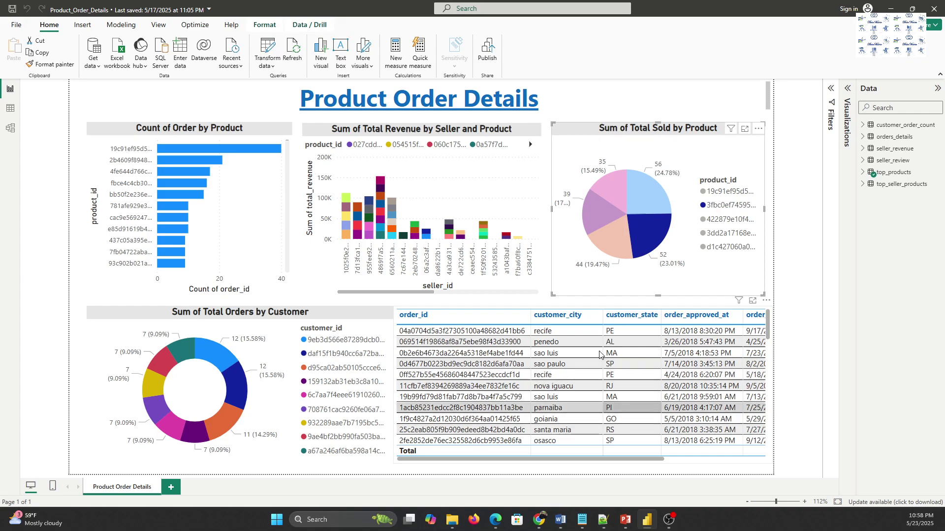
click(619, 223)
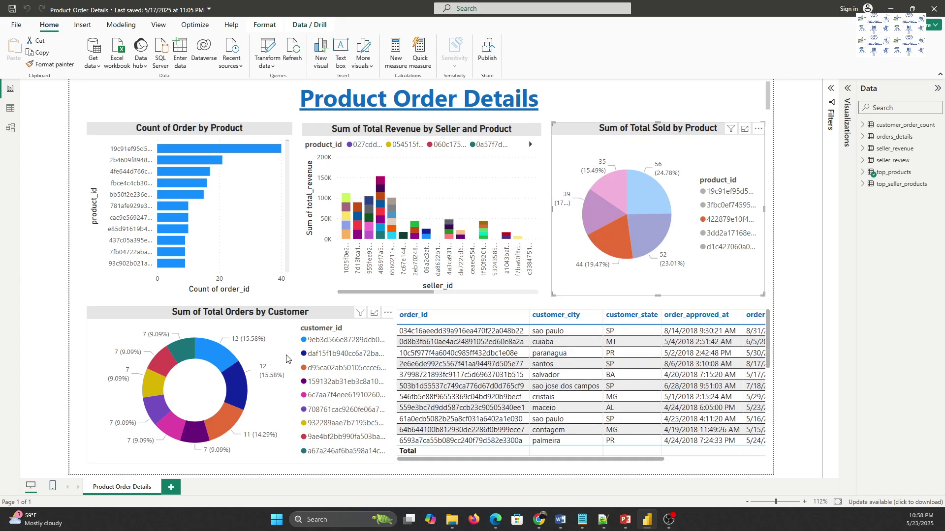
Filter the order table by each of the two 12-order segments of the Sum of Total Orders by Customer chart
click(214, 361)
click(214, 360)
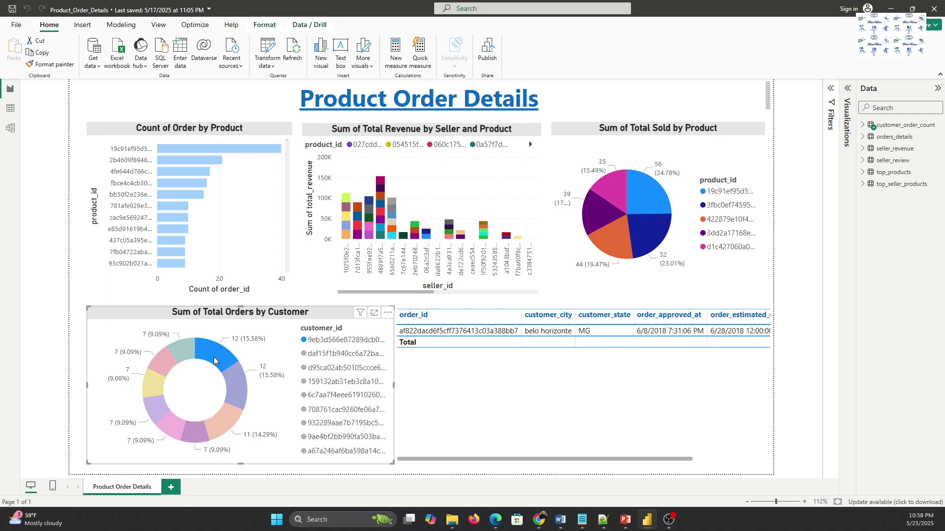
click(214, 360)
click(241, 391)
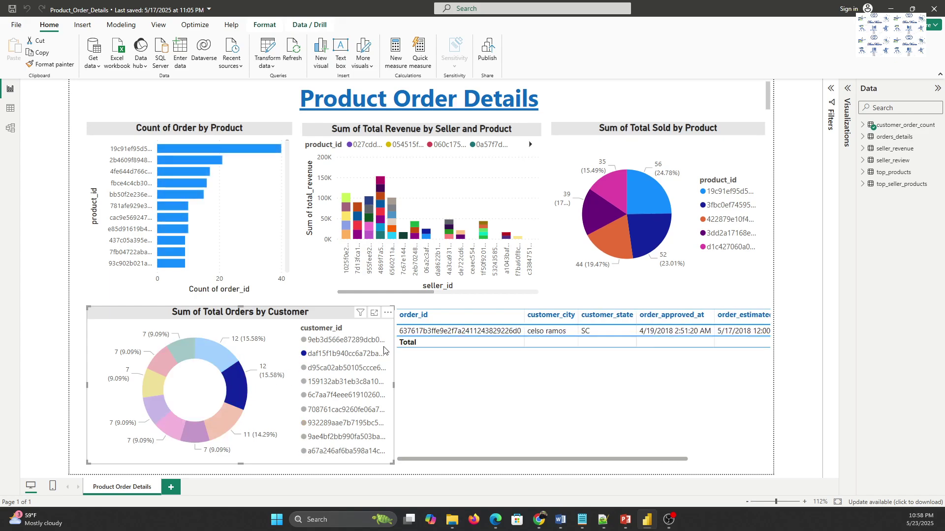